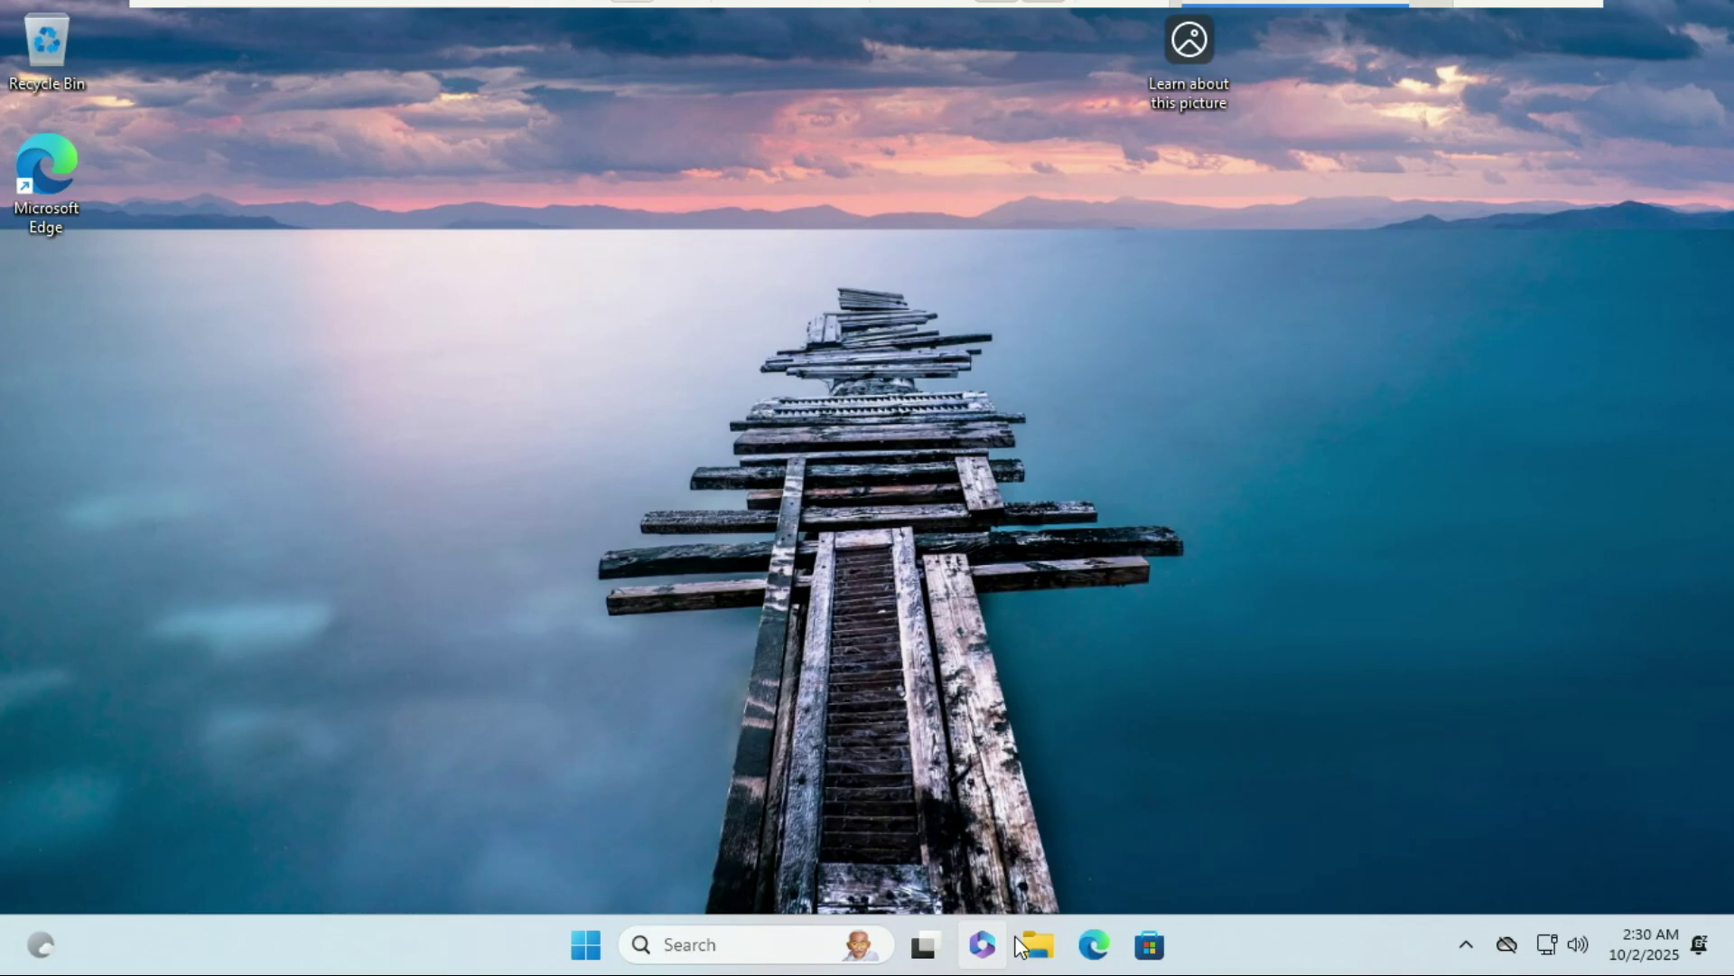
Open a maximized File Explorer window and bring up the This PC context menu.
click(1033, 945)
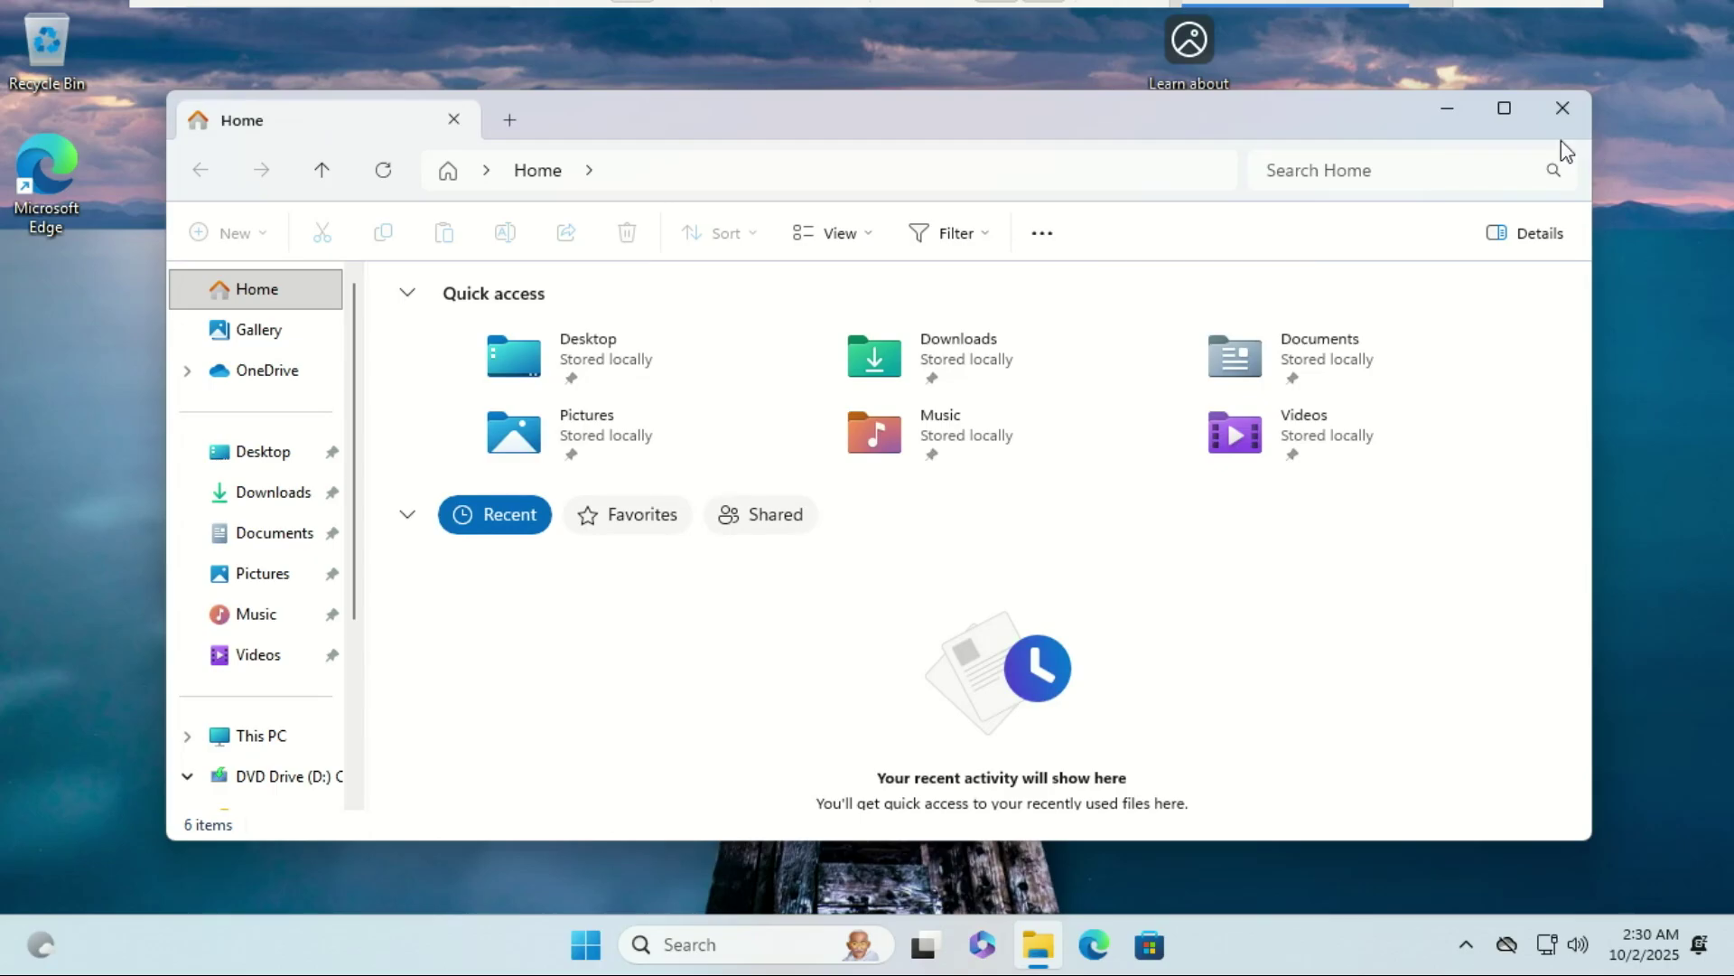
click(1504, 109)
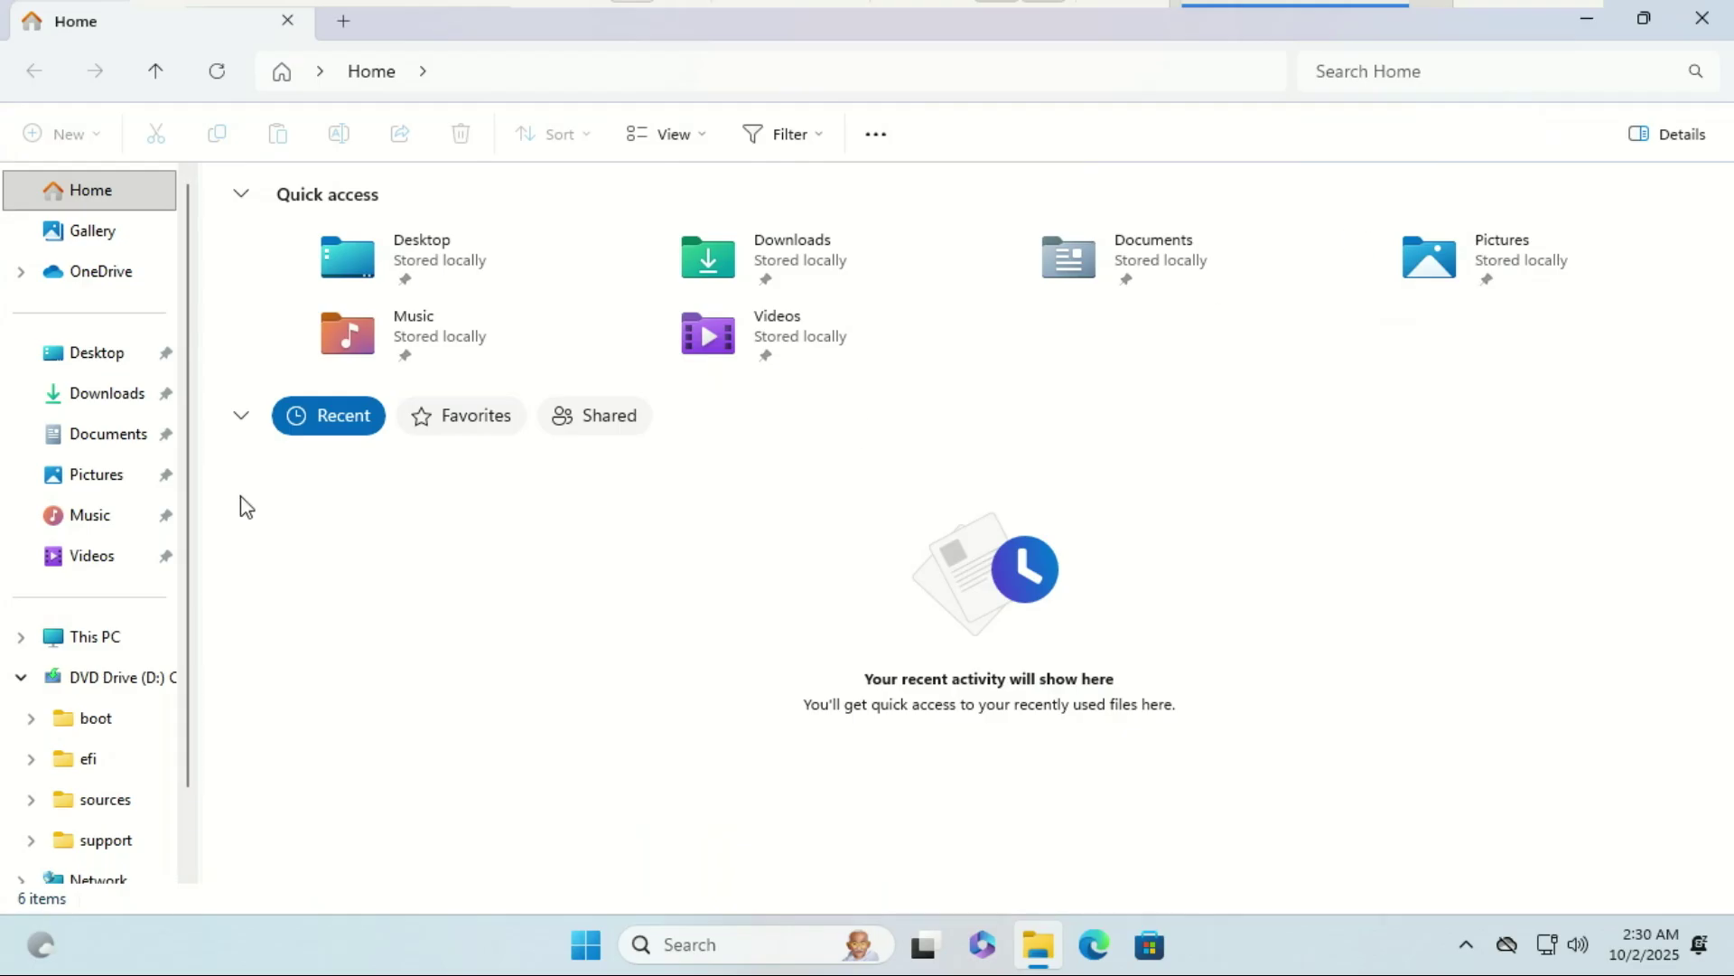
right_click(88, 641)
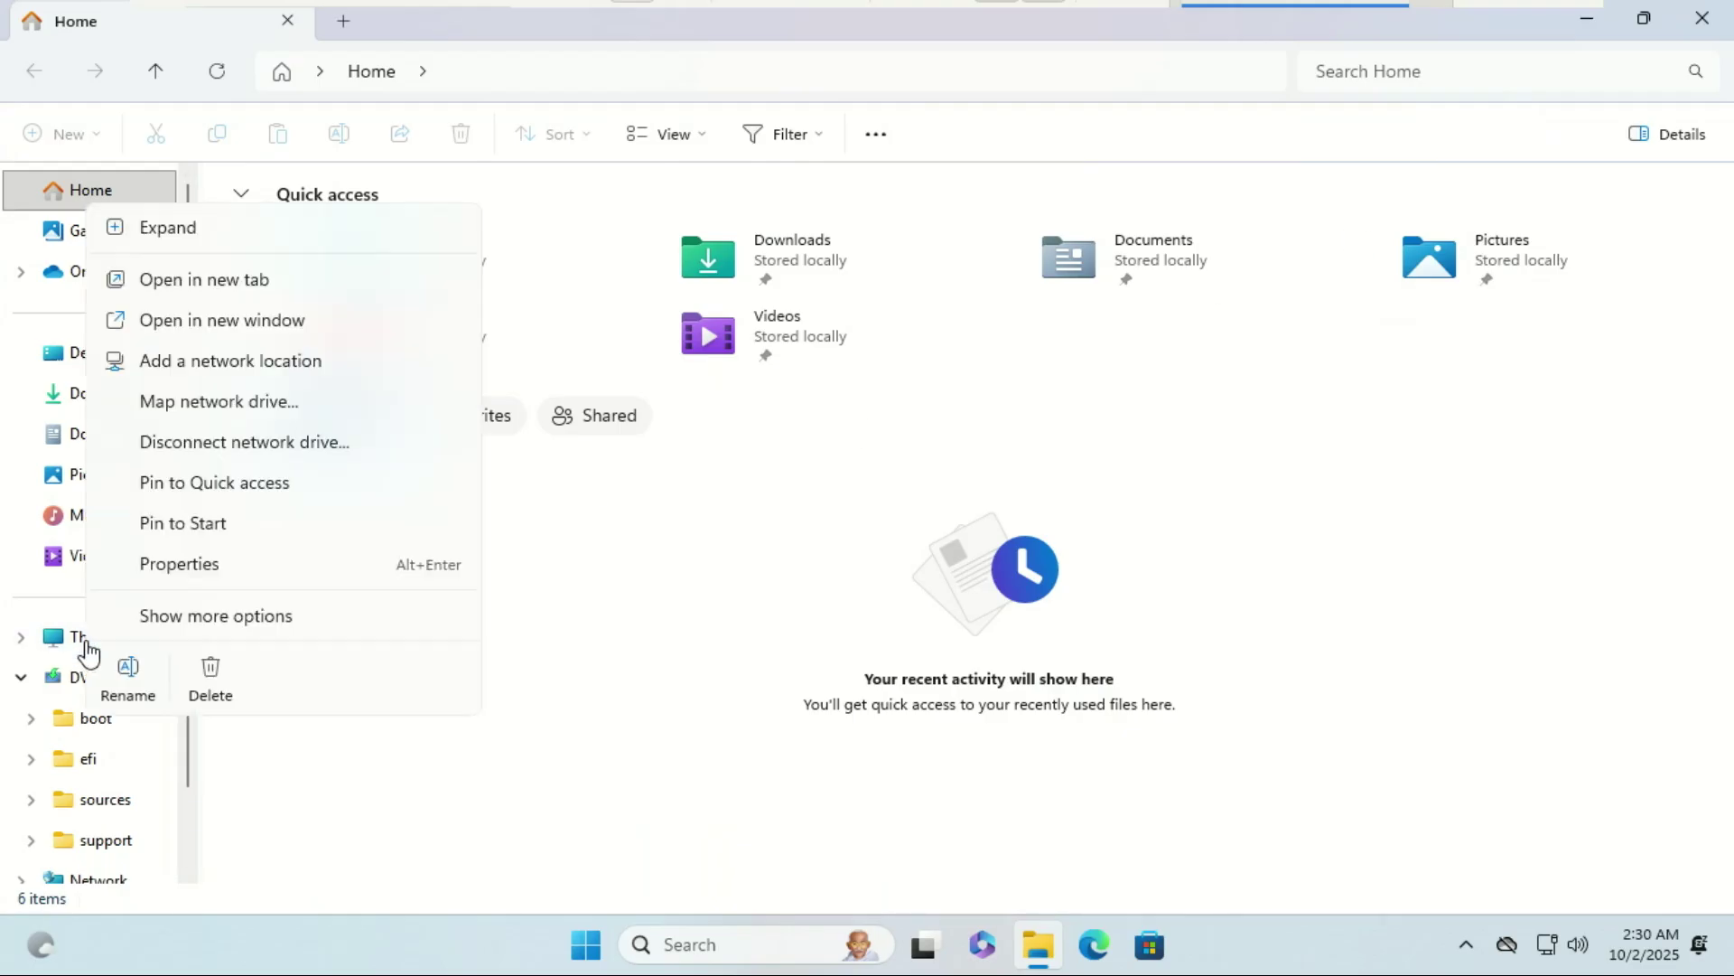
View This PC's properties showing Windows version 24H2, then close Settings.
click(190, 566)
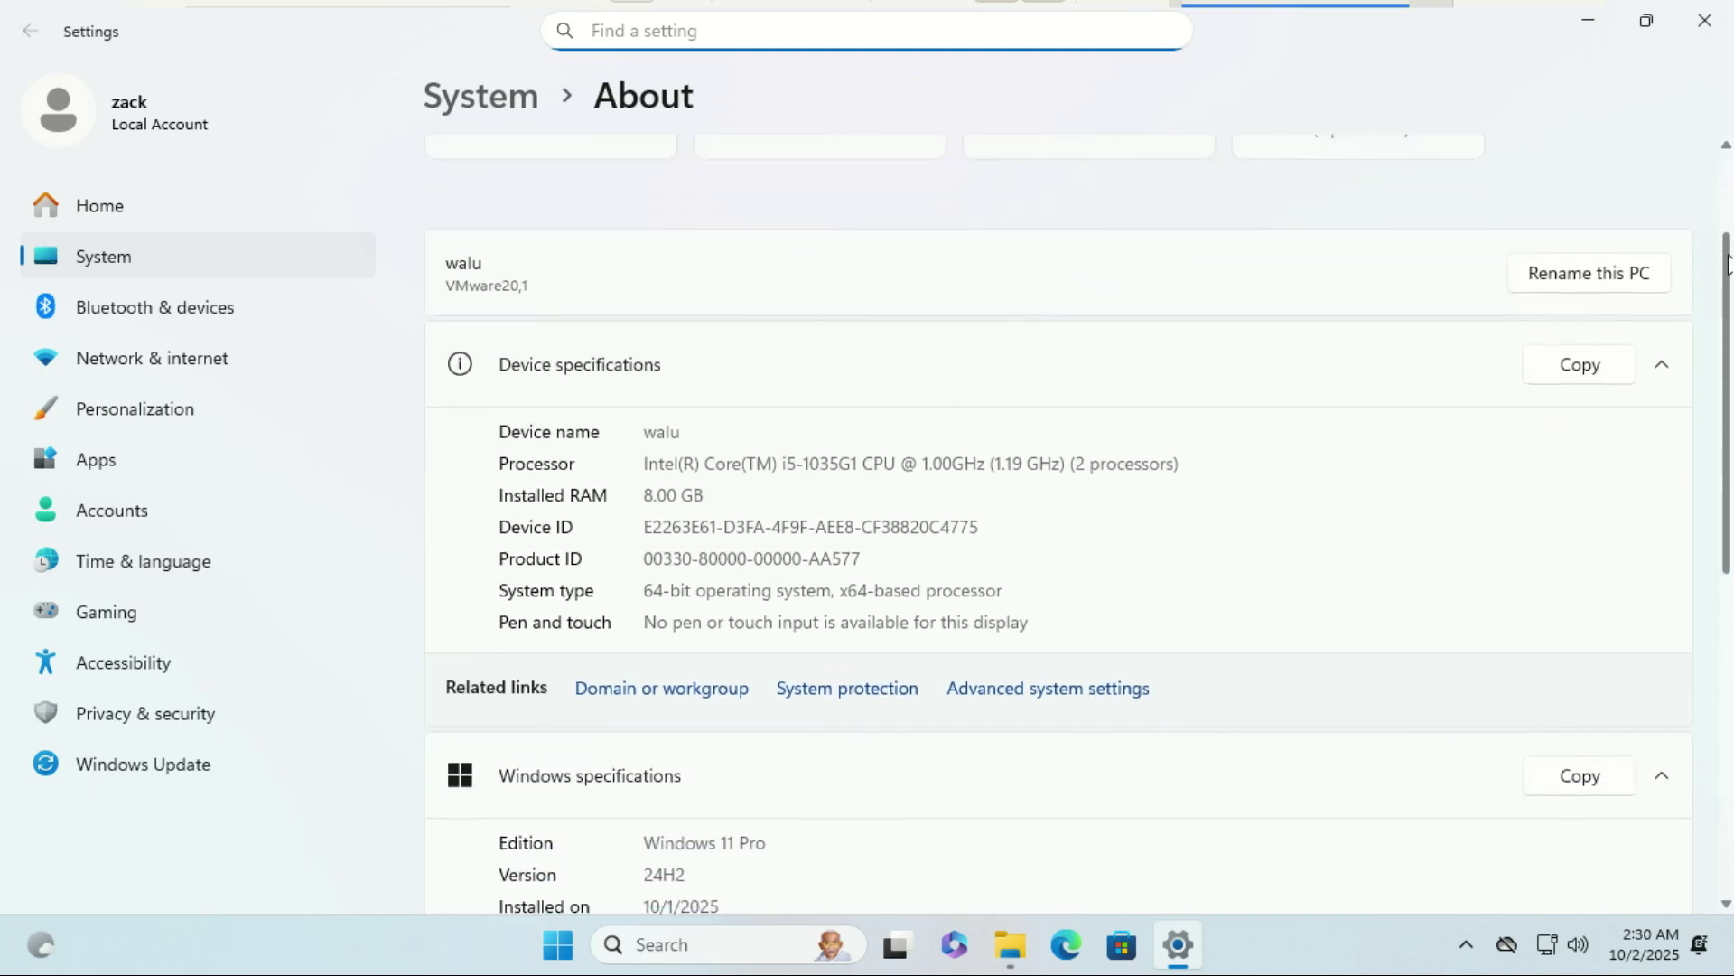
scroll(1057, 542, down, 5)
scroll(1058, 542, down, 3)
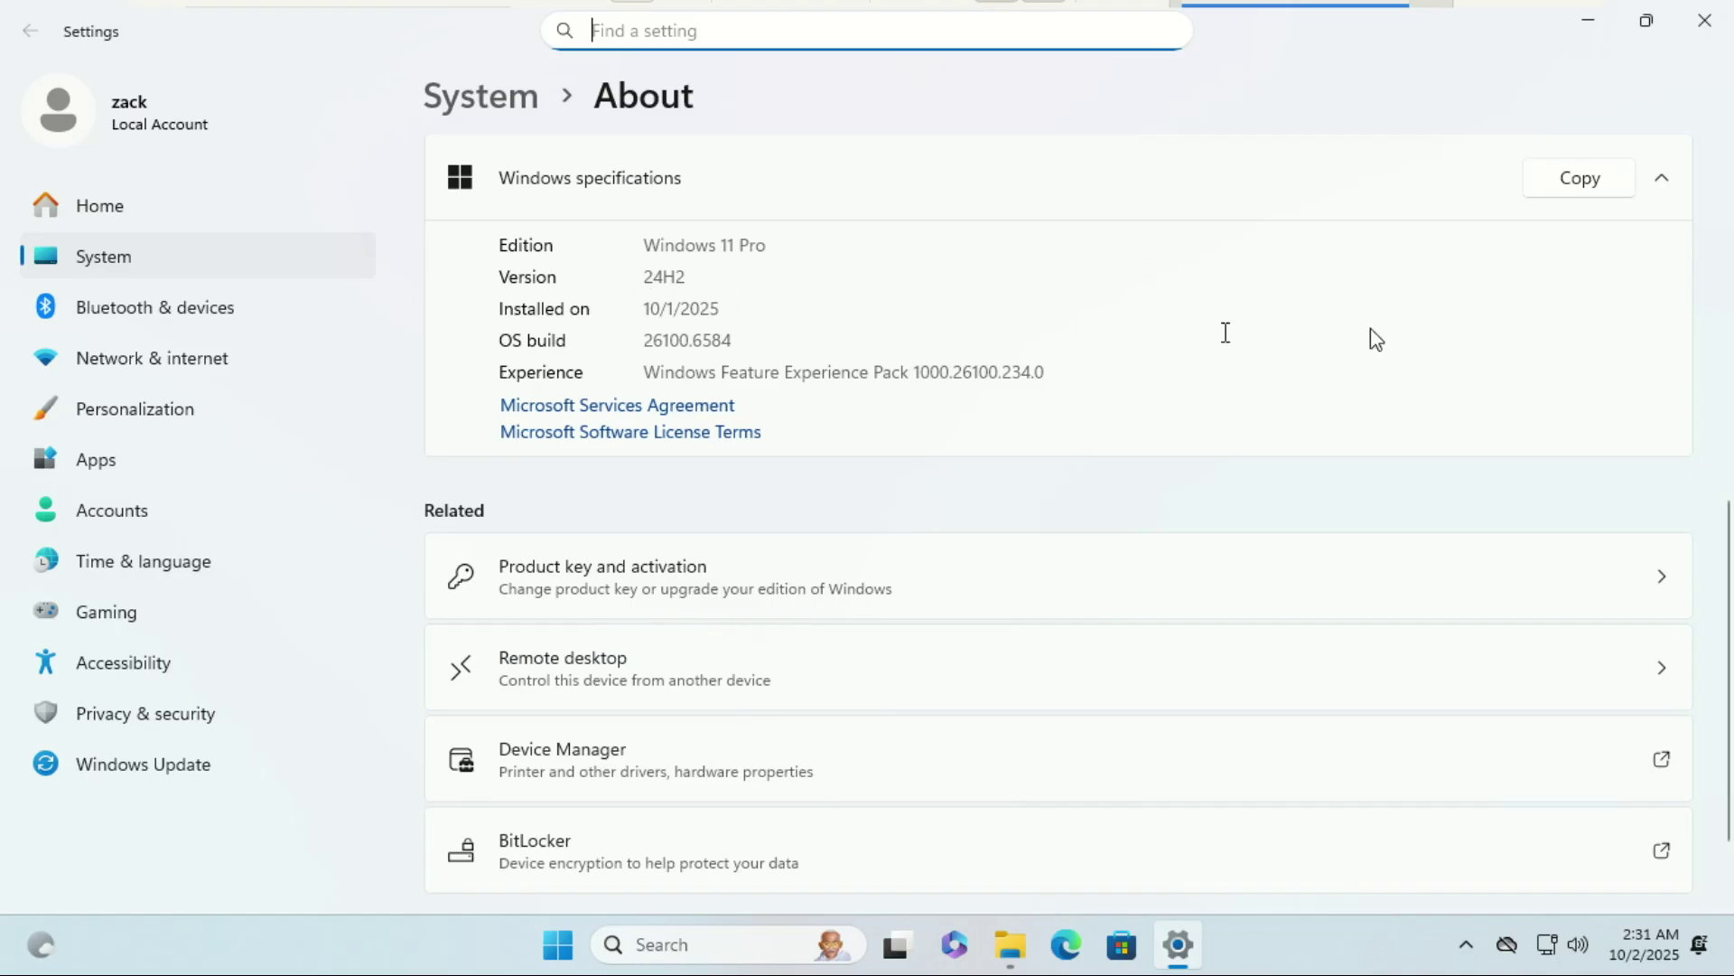
click(1714, 30)
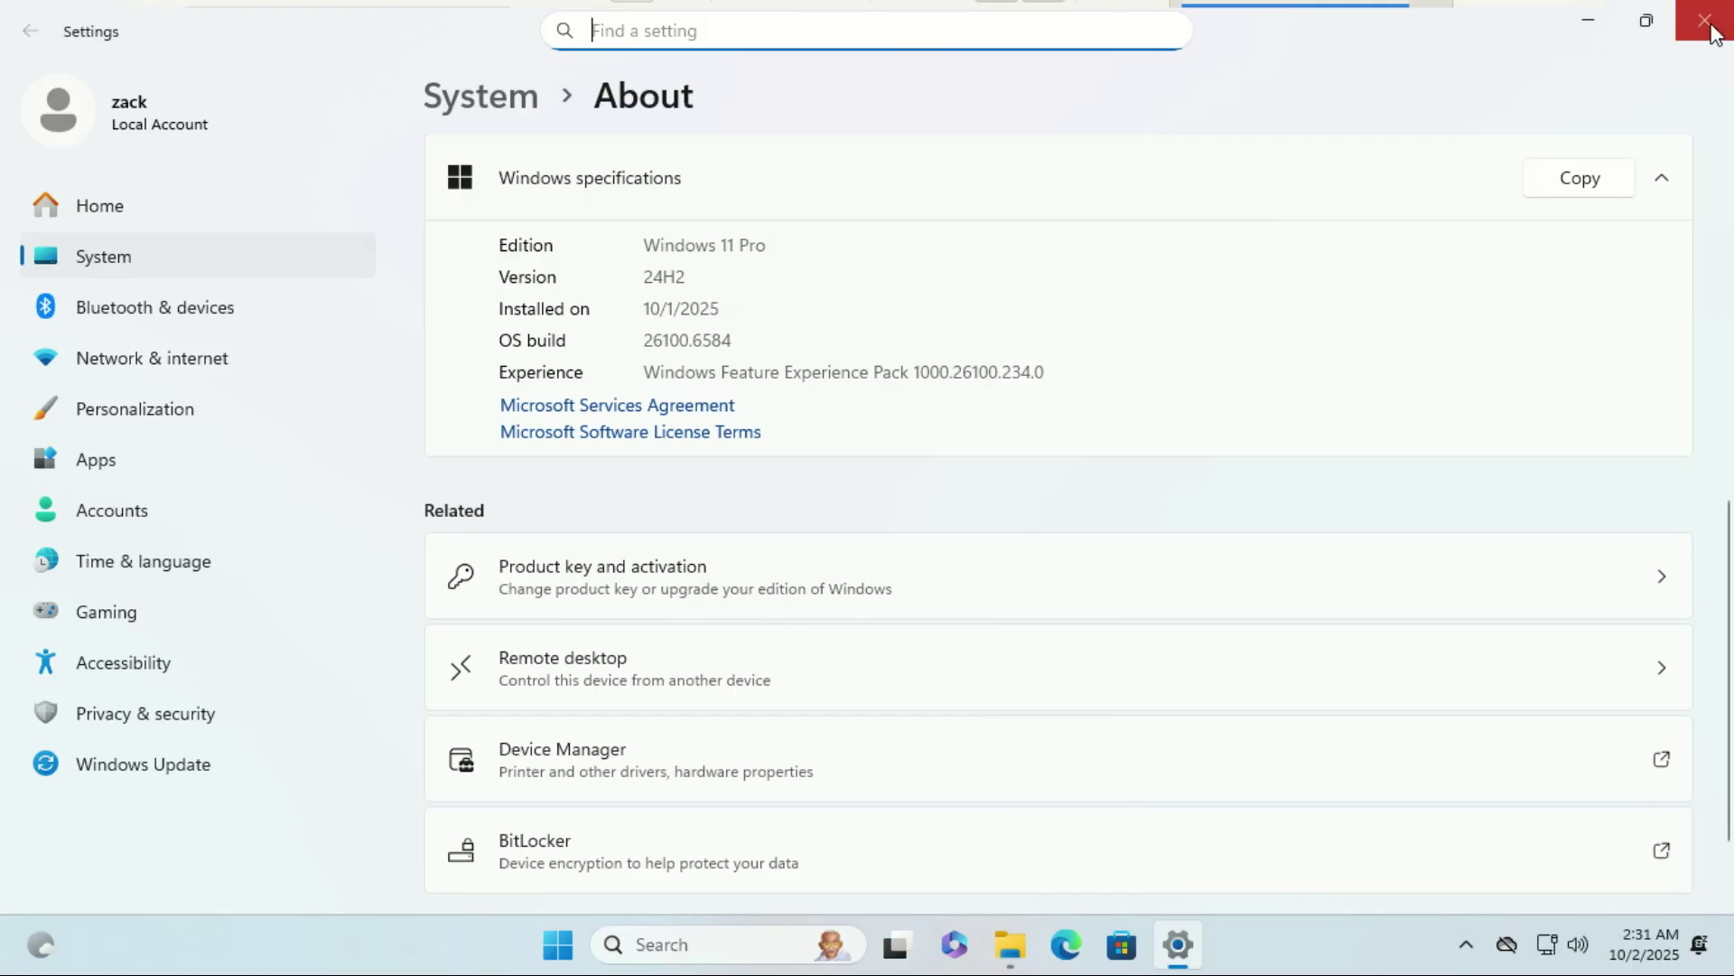
Close File Explorer, search for Windows Update, and install all four pending updates.
click(1715, 30)
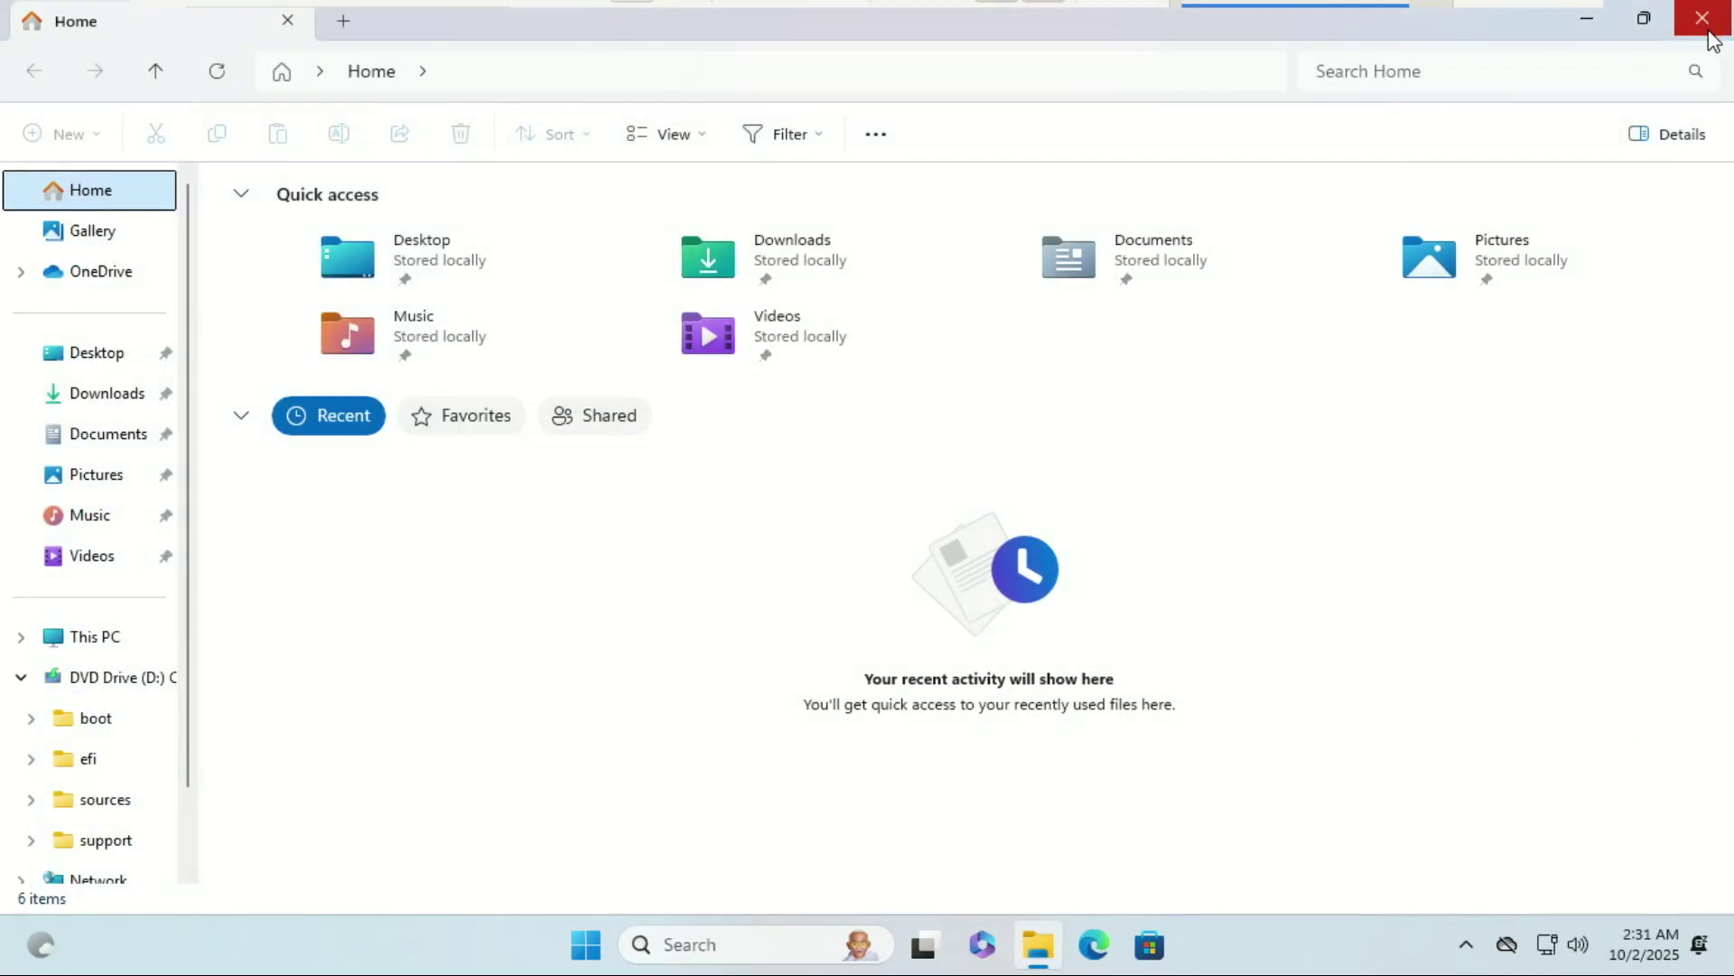
click(1705, 16)
click(677, 944)
text(upda)
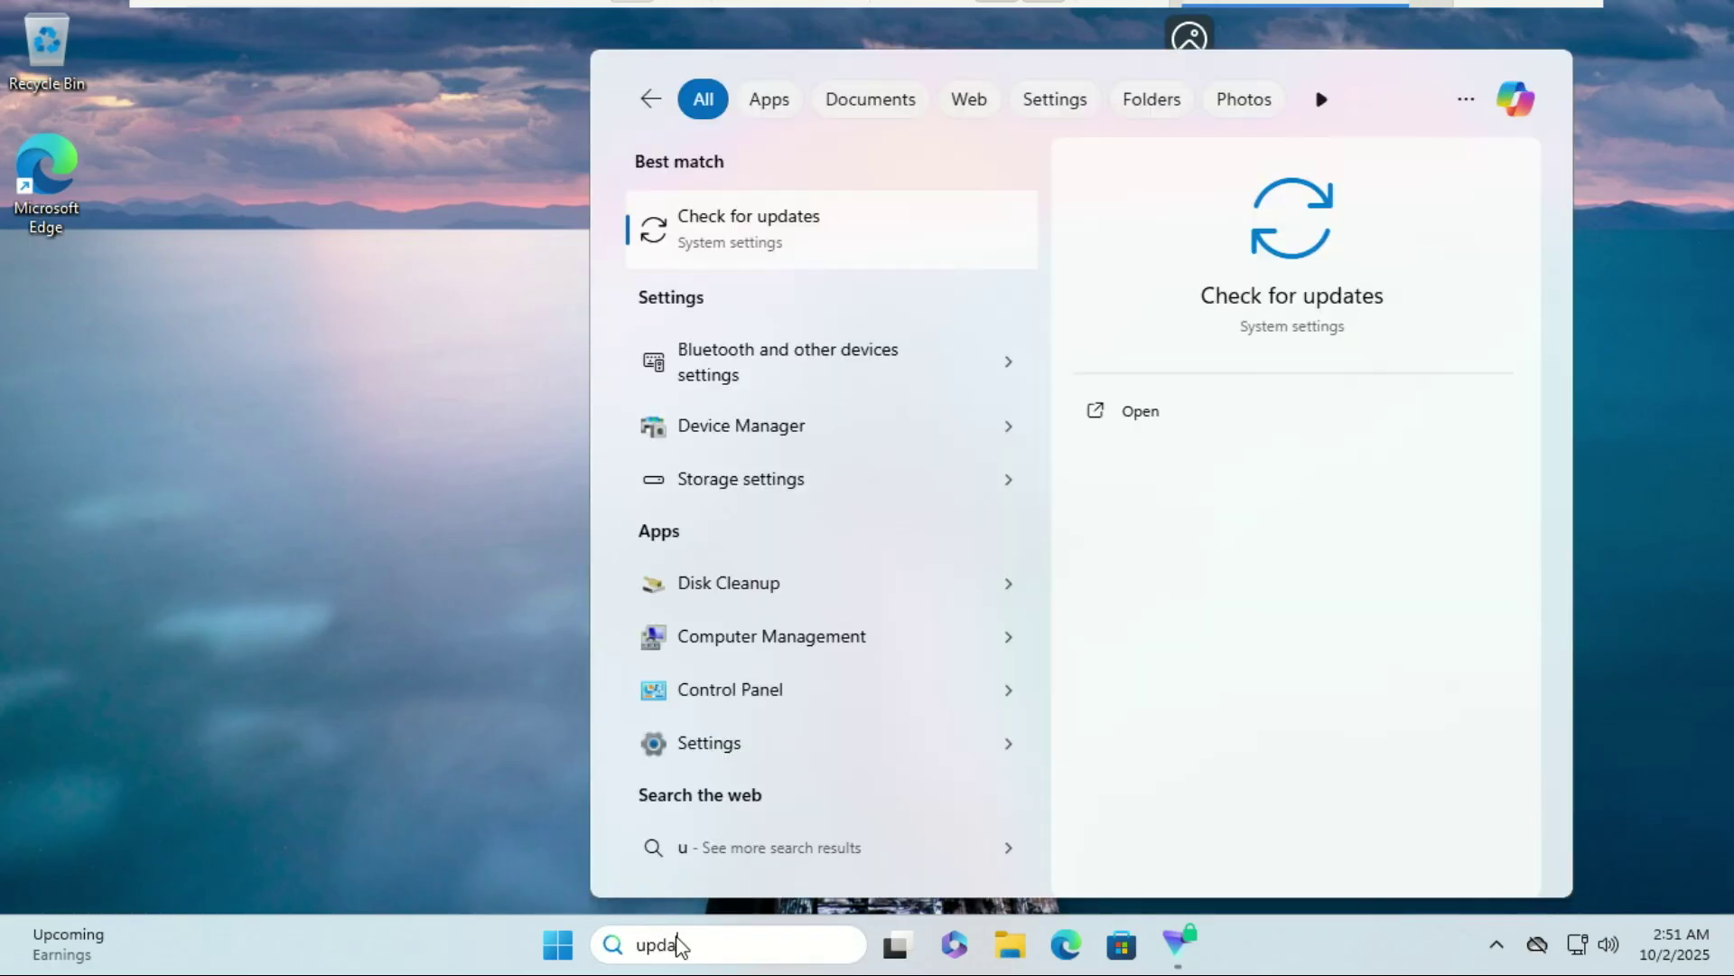
text(te)
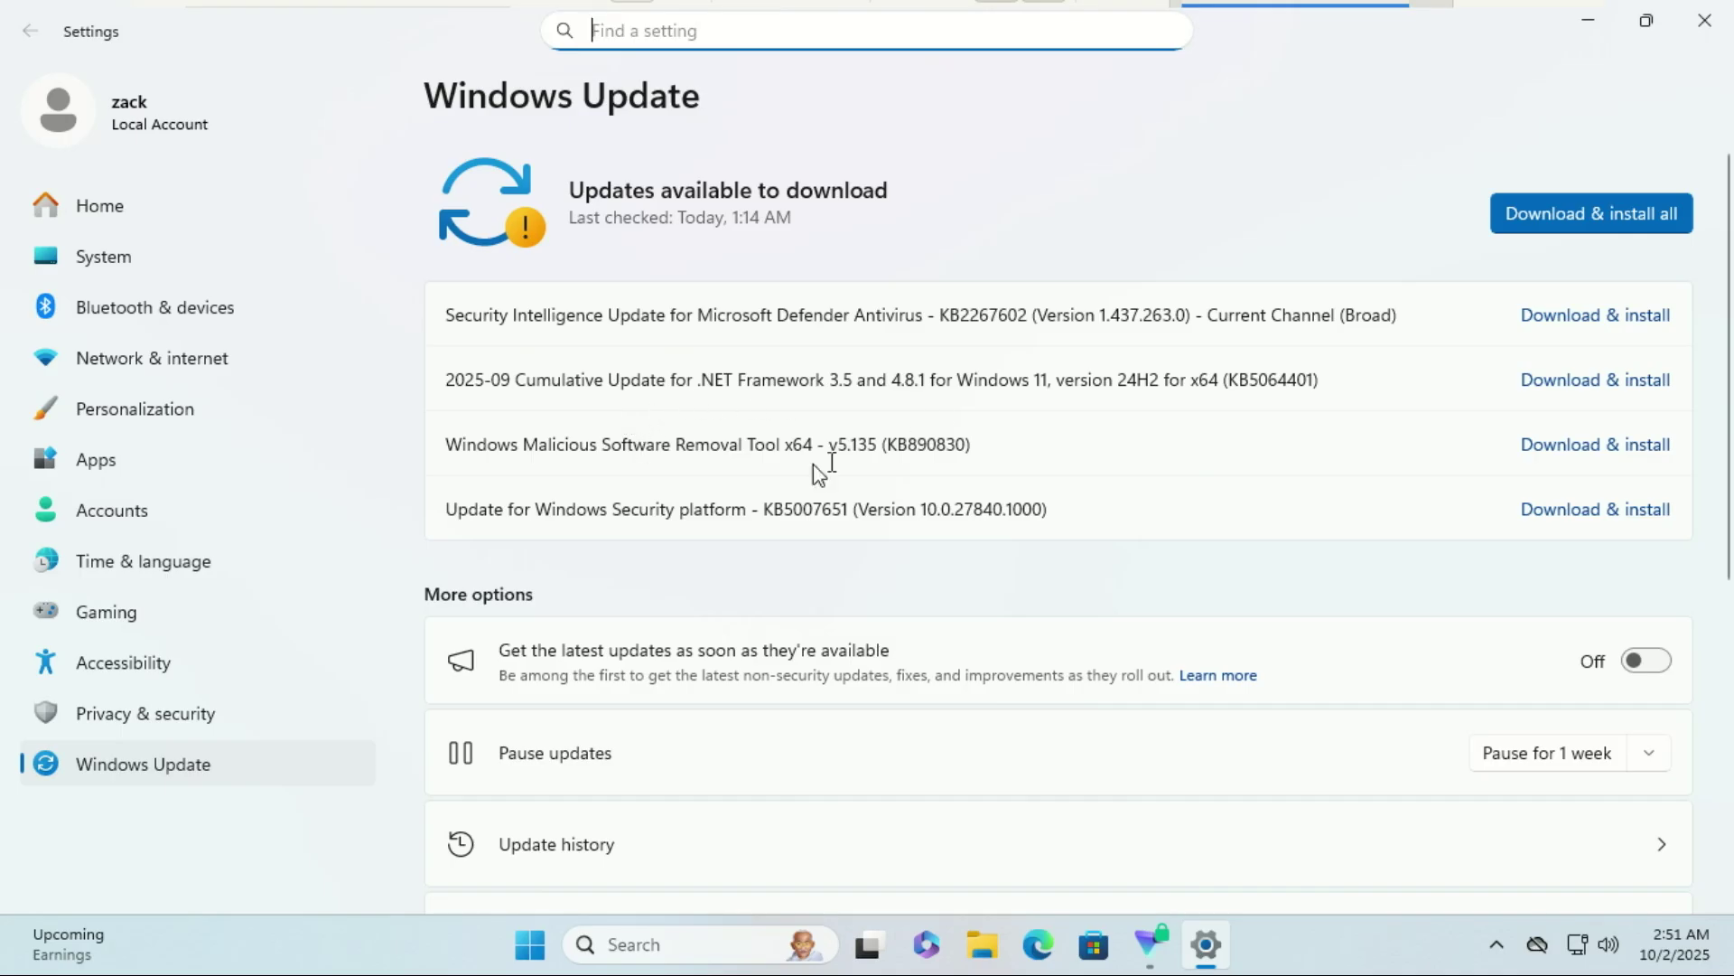
click(1541, 220)
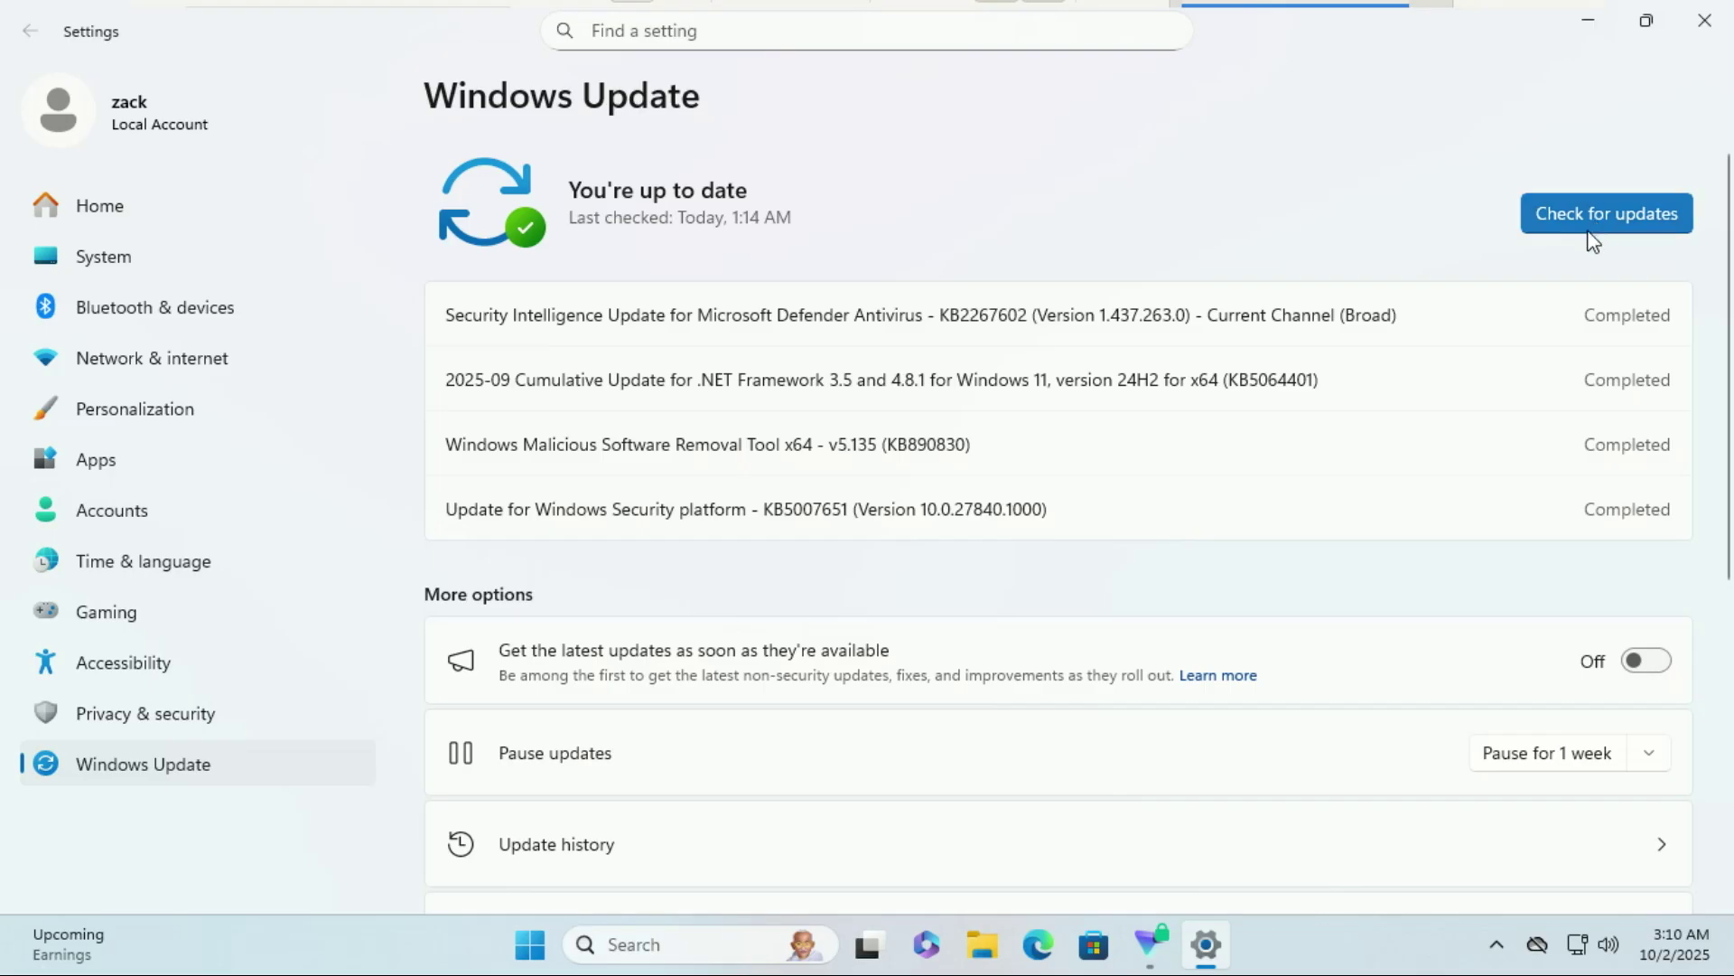
Run two more update checks so the new Defender updates get installed.
click(1571, 217)
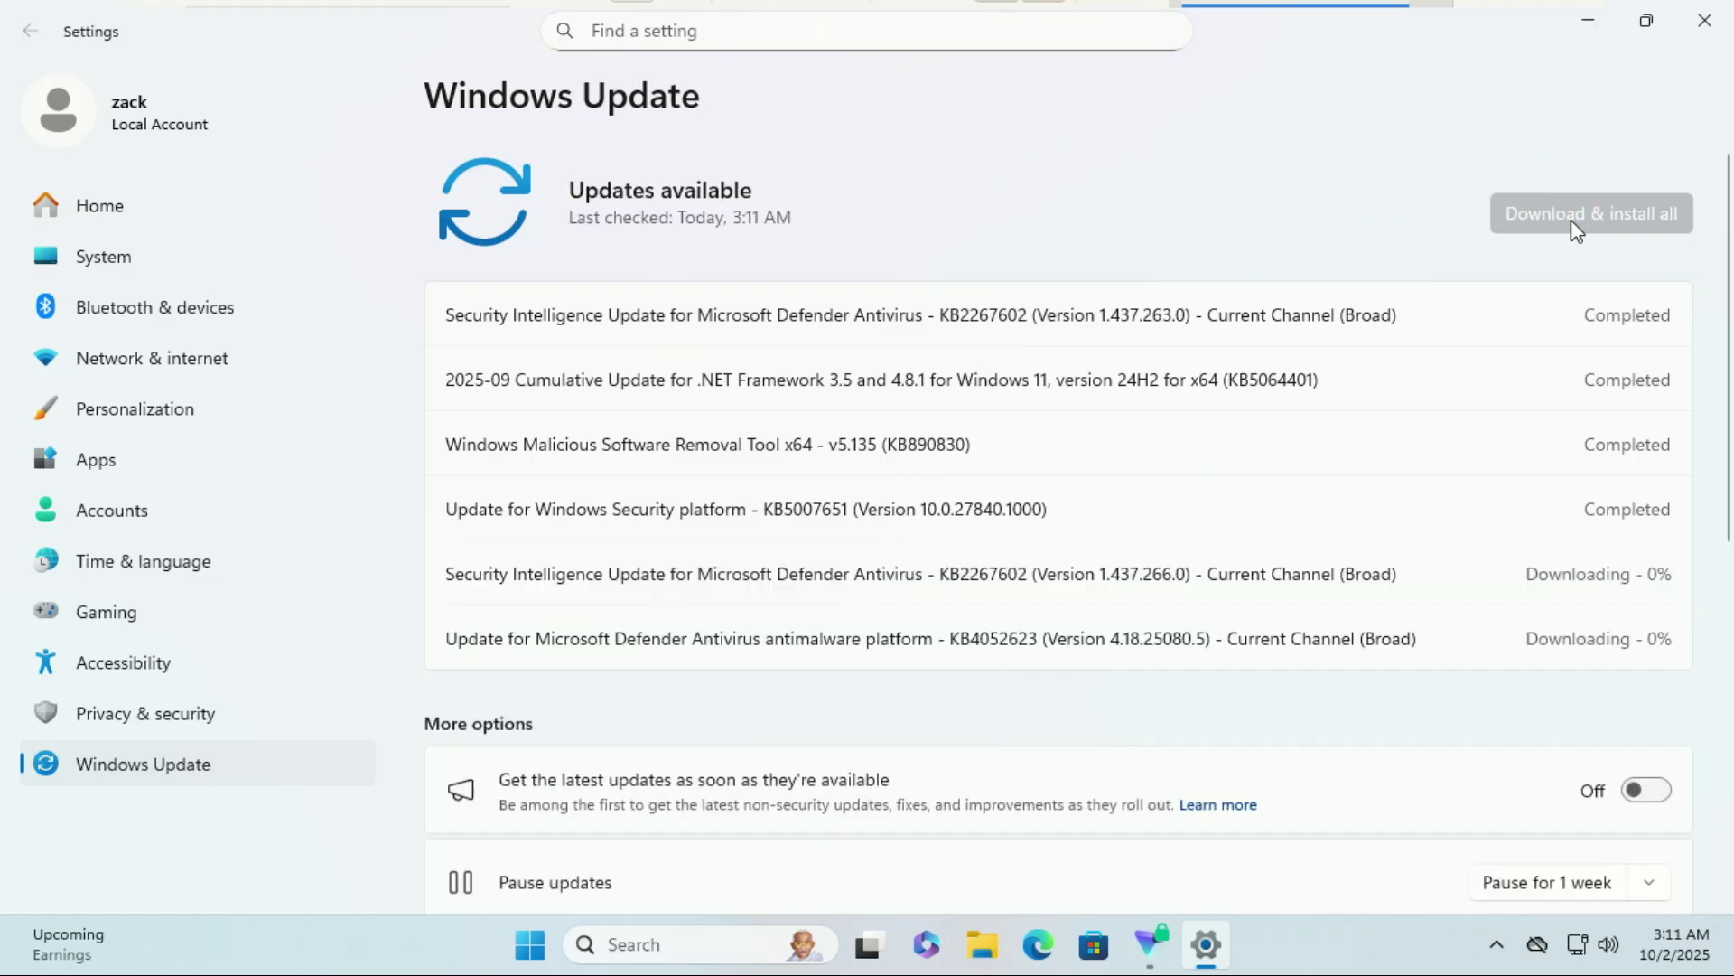
scroll(1570, 220, down, 1)
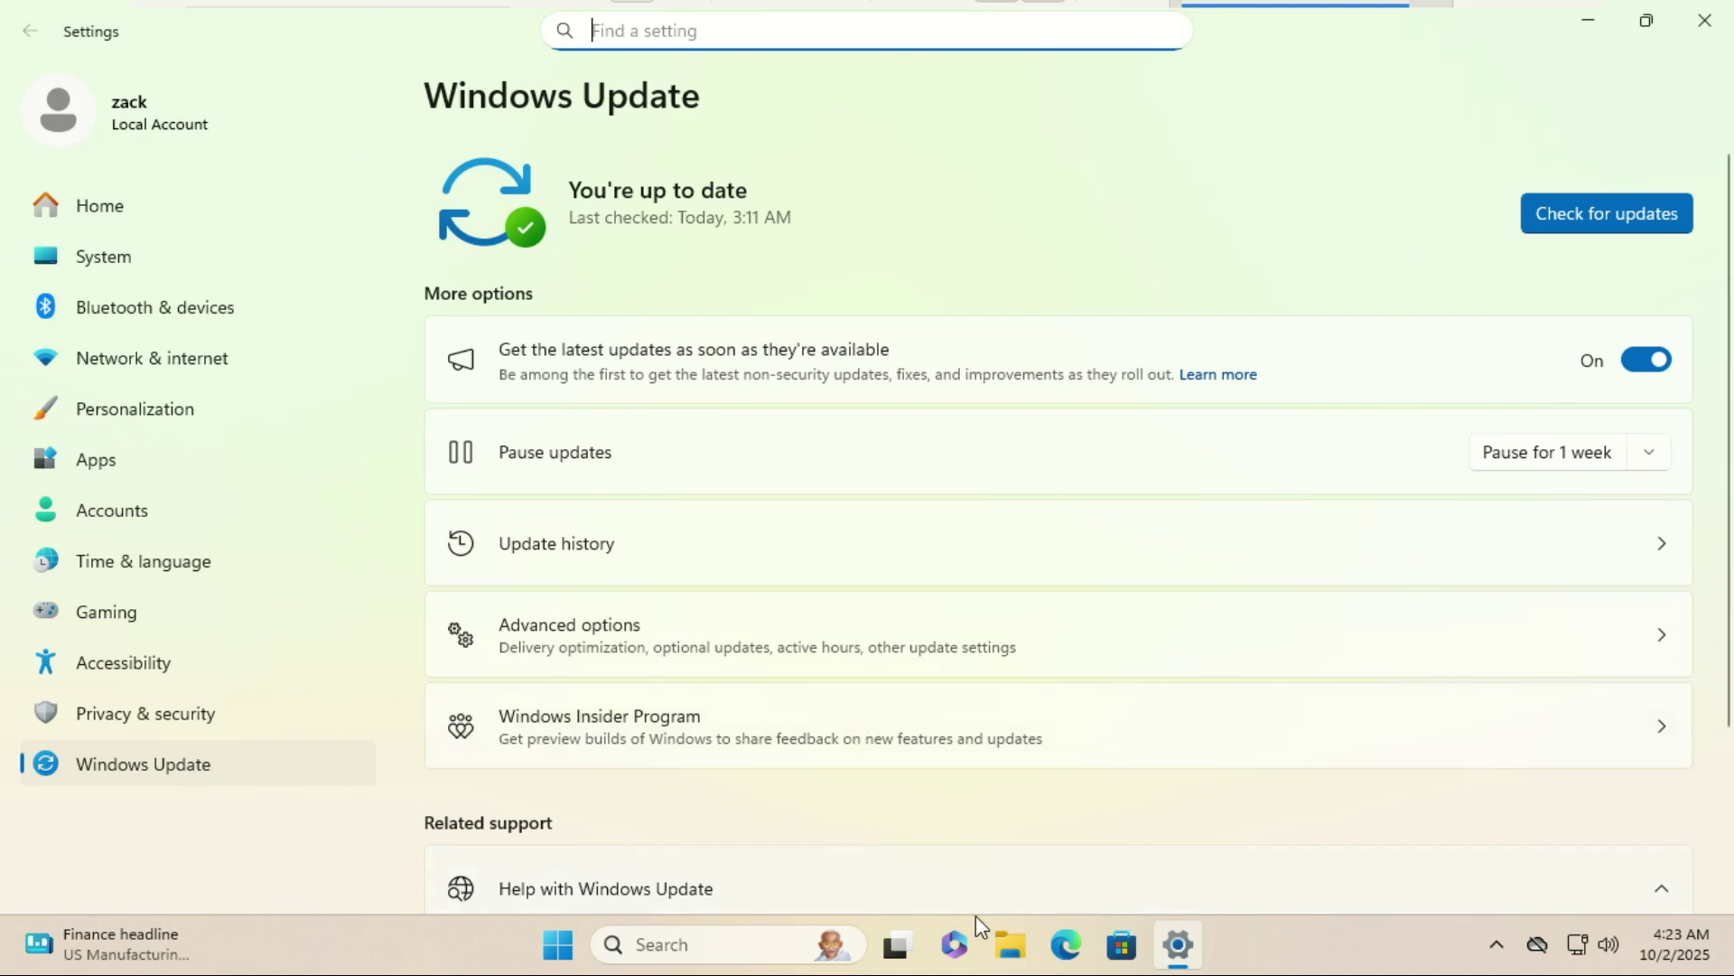
click(1565, 207)
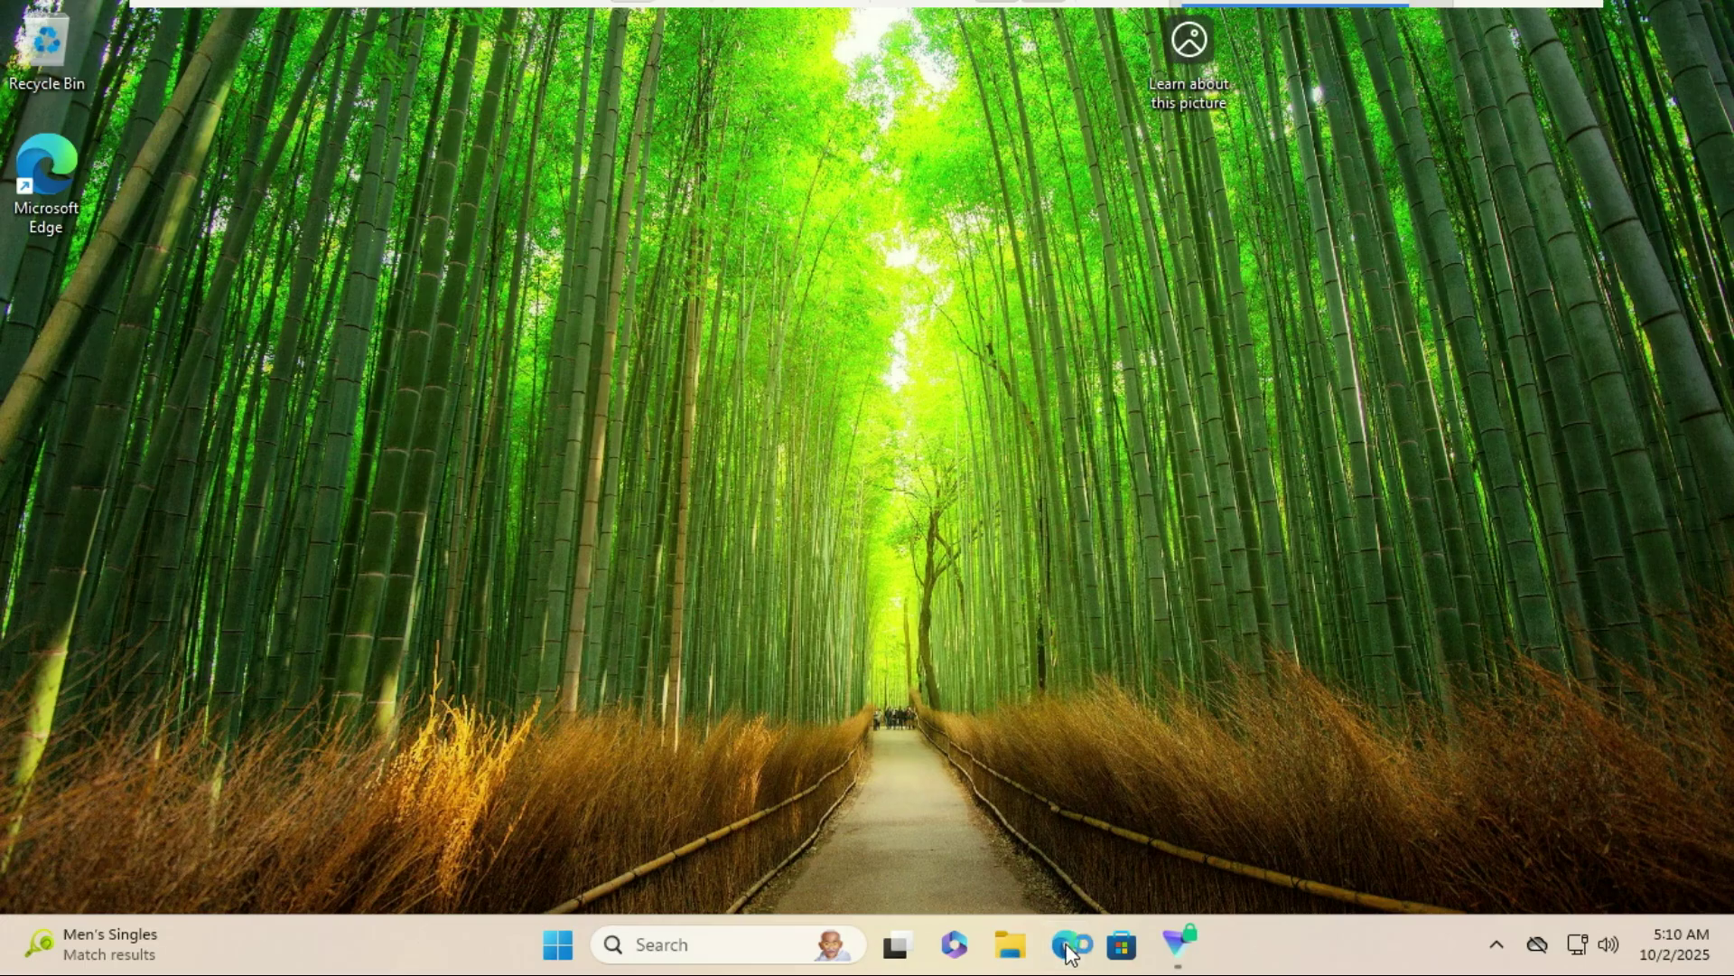
text(d)
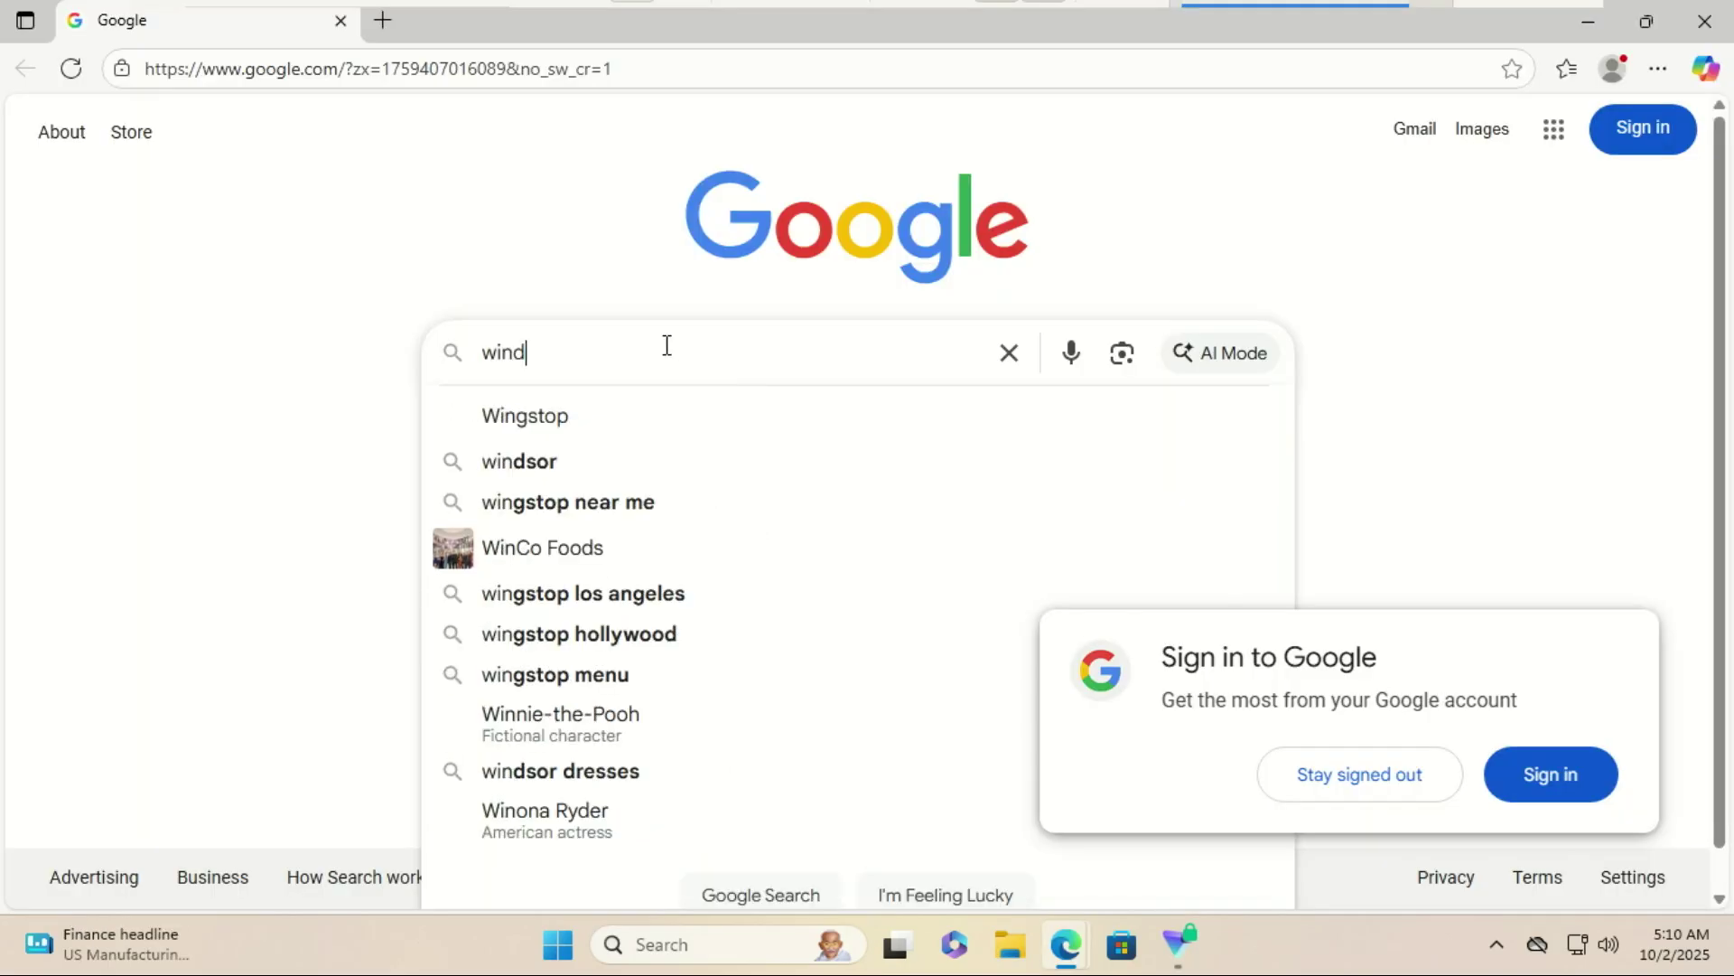
text(ows 11 )
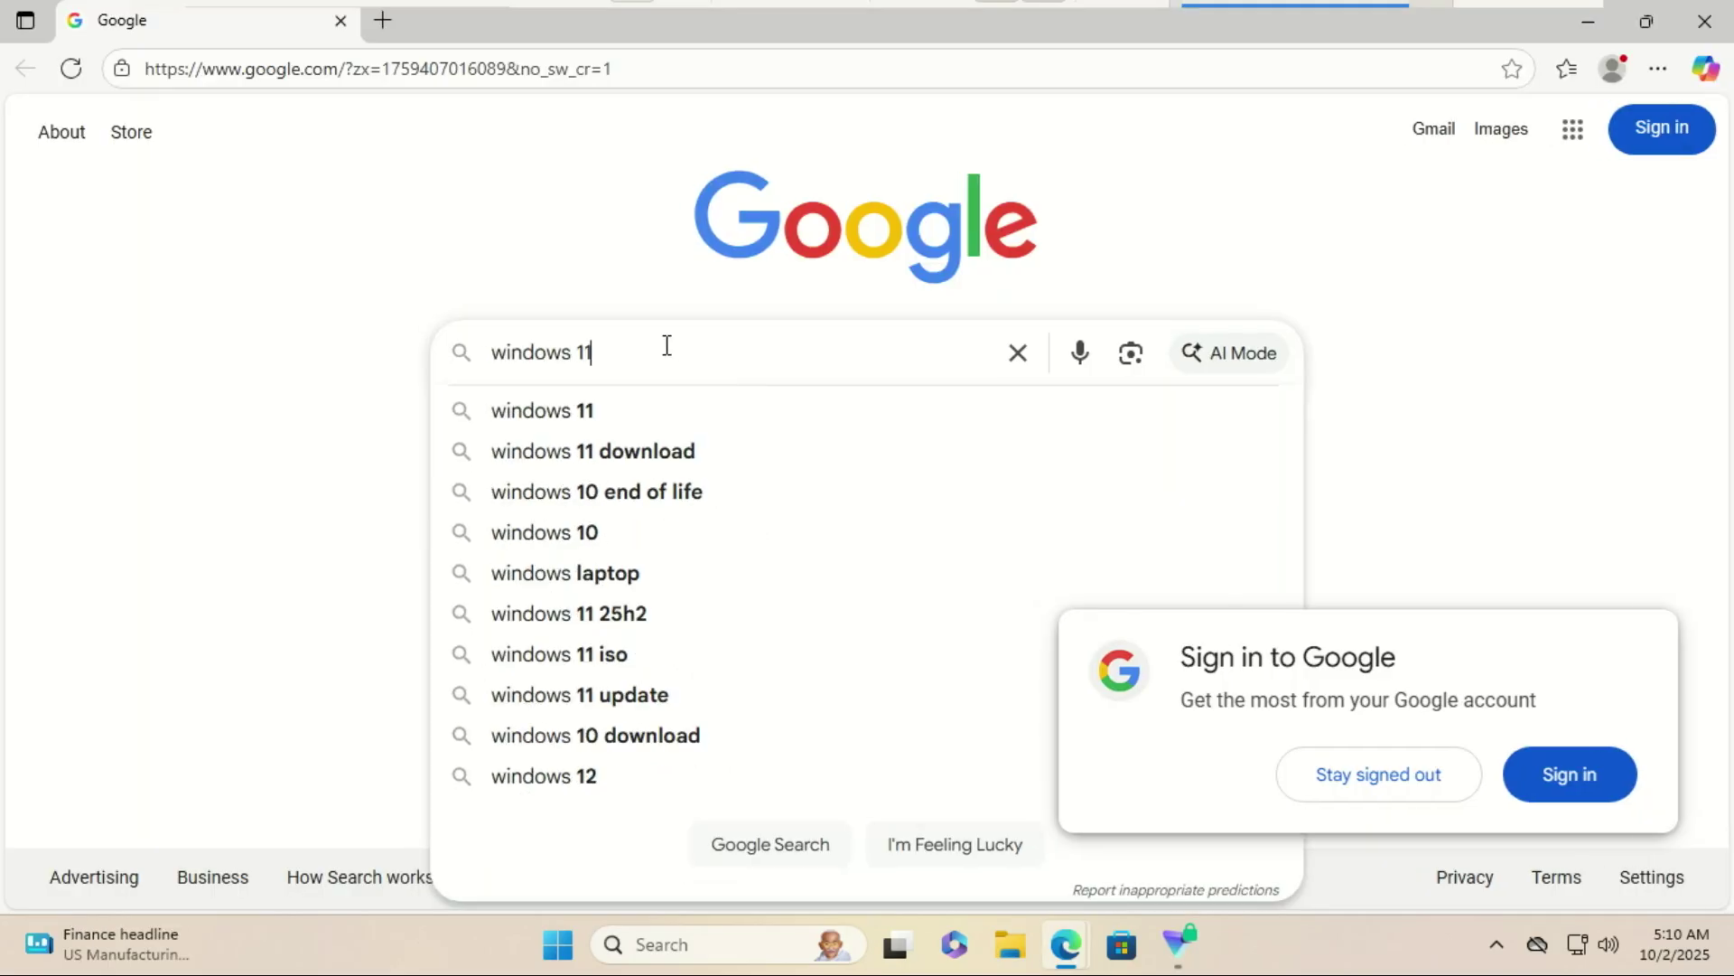
text(25)
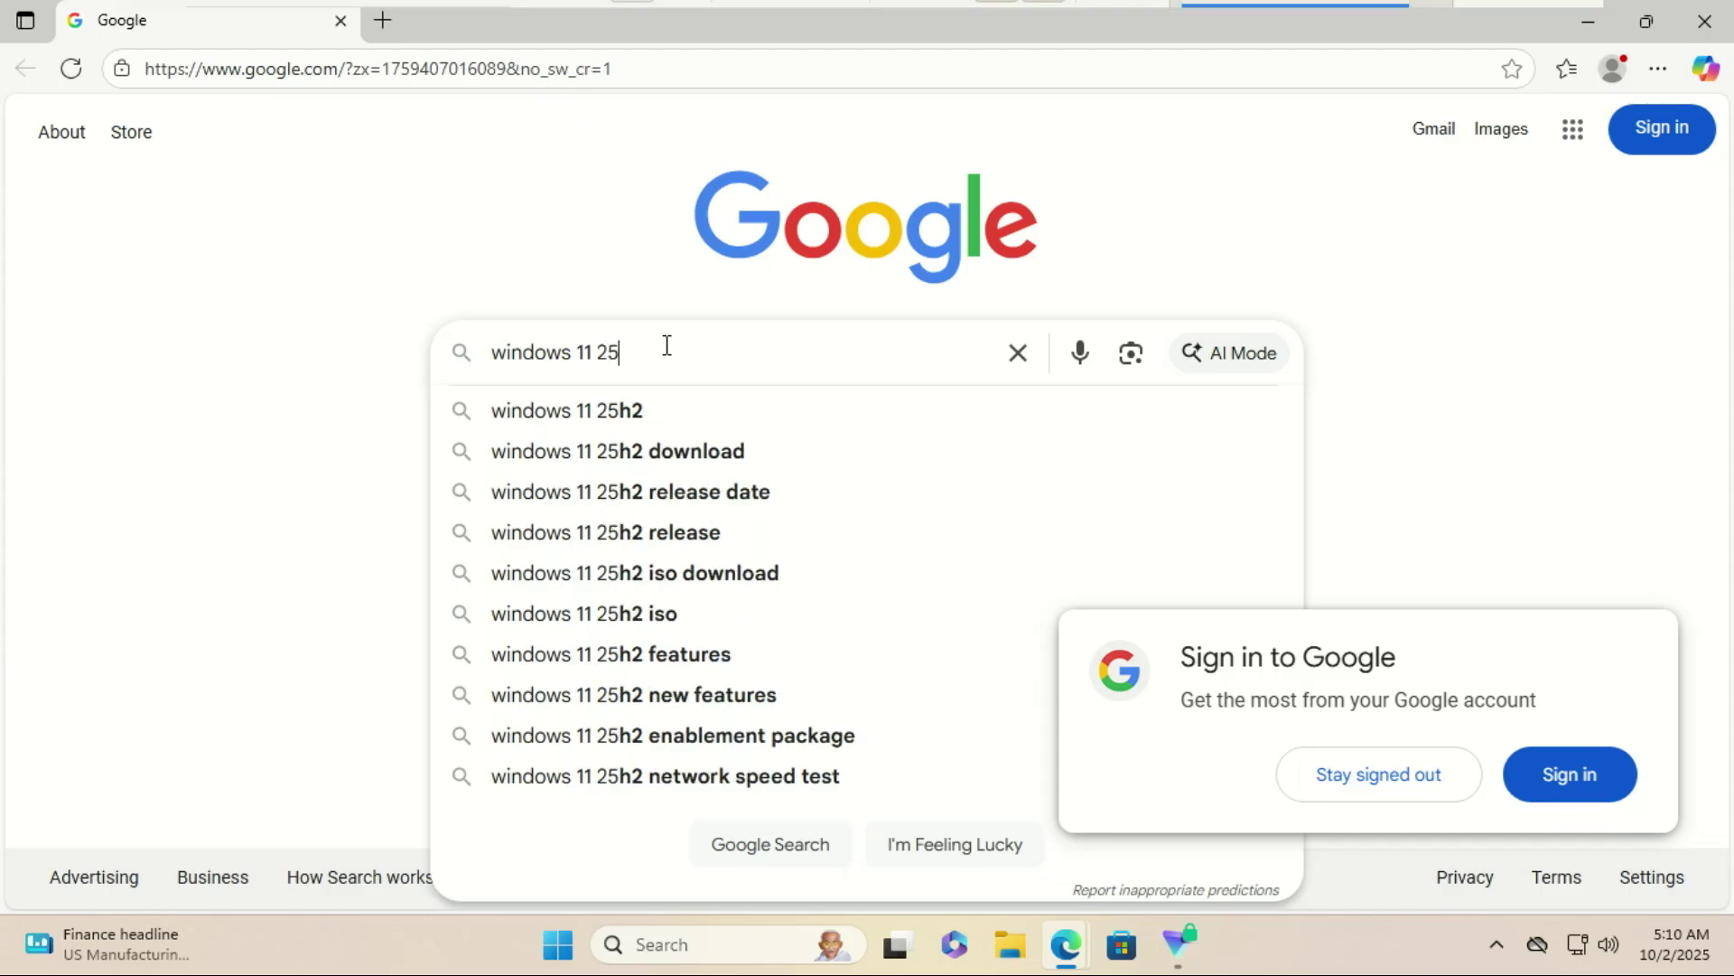
text(h2)
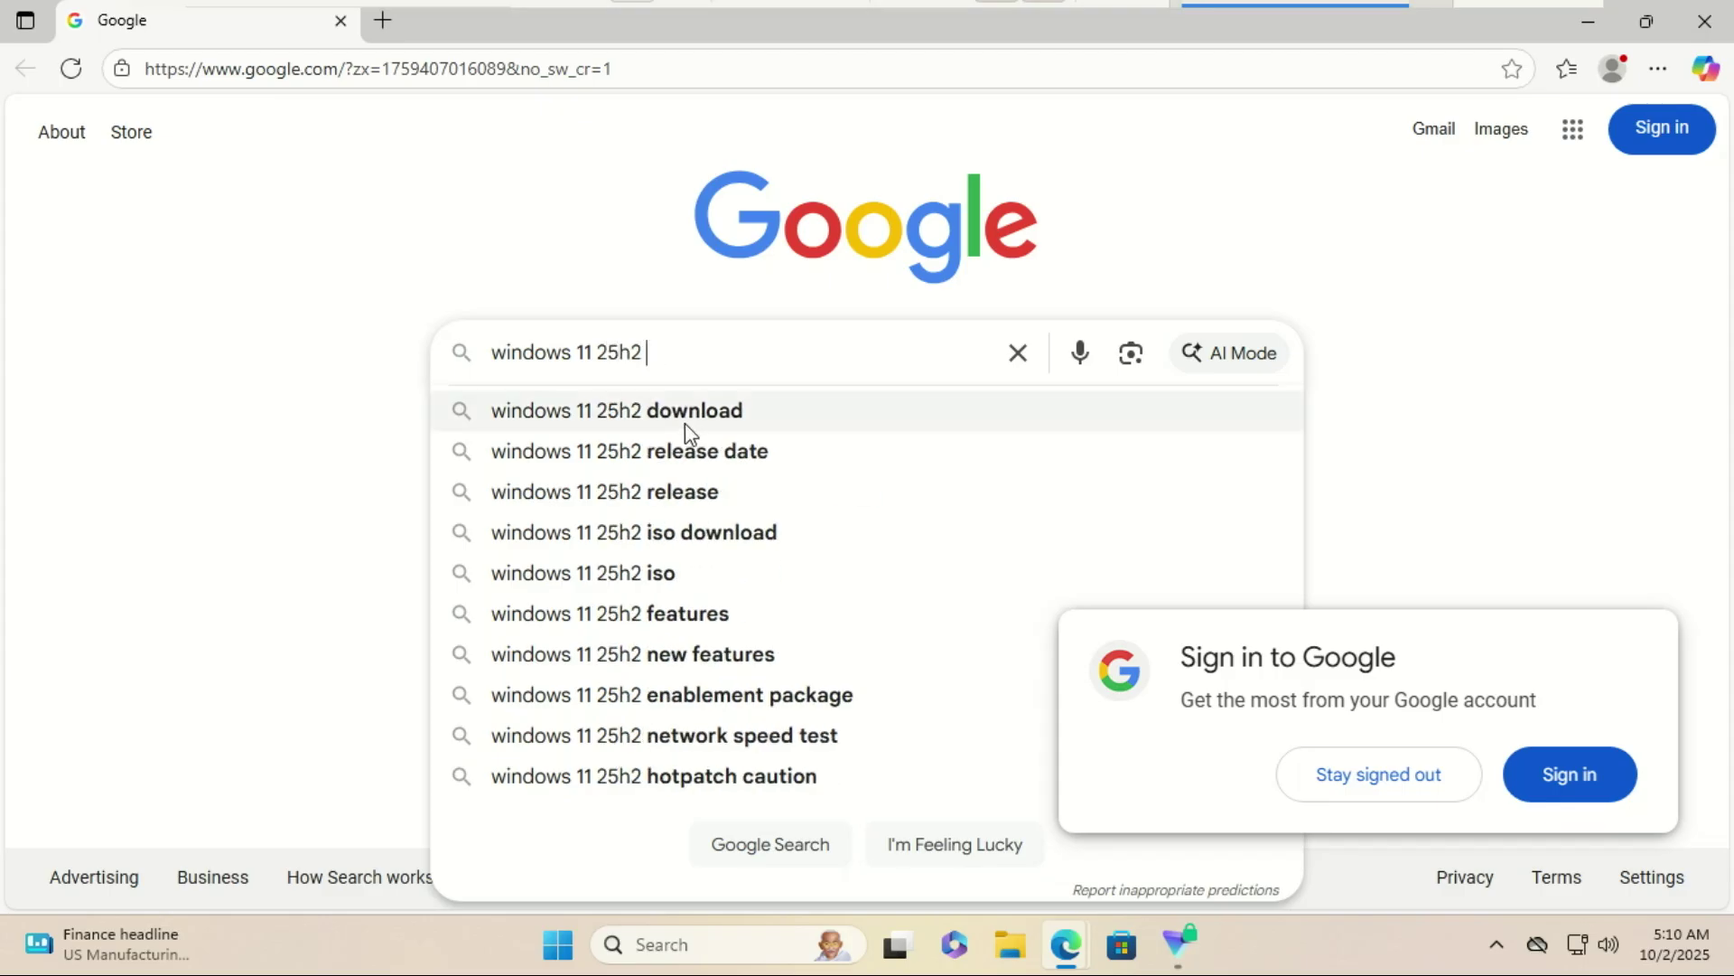
Search 'windows 11 25h2' in Edge and open Microsoft's Download Windows 11 page.
key(Return)
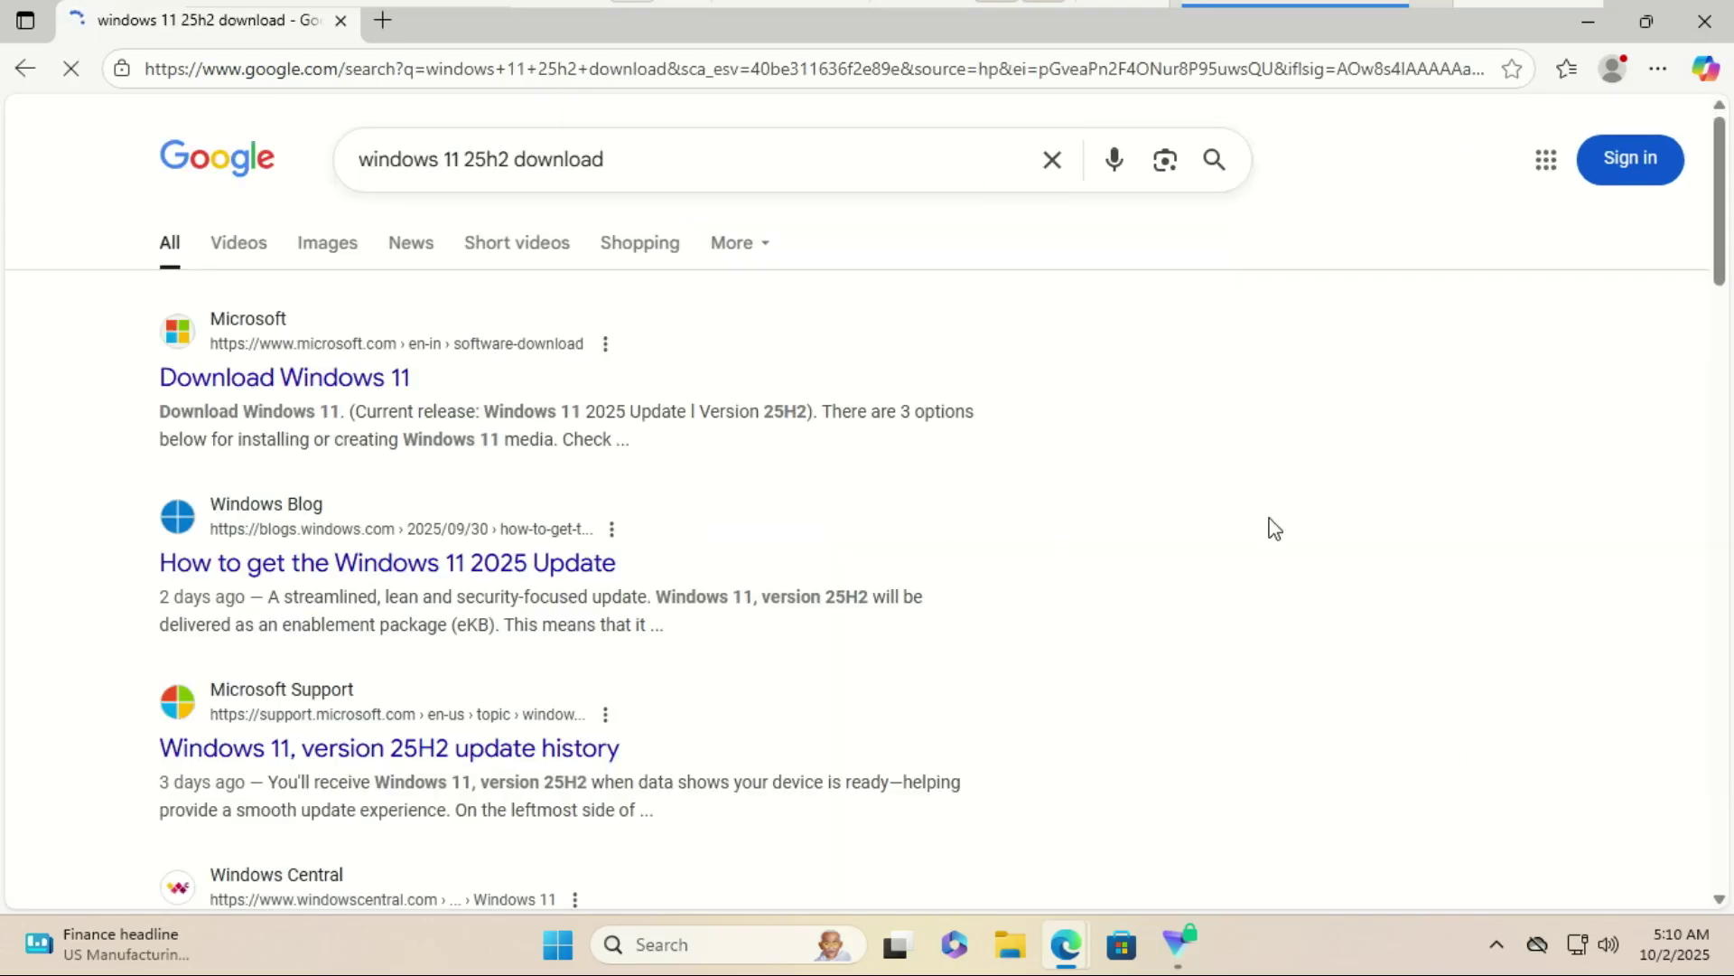
click(323, 391)
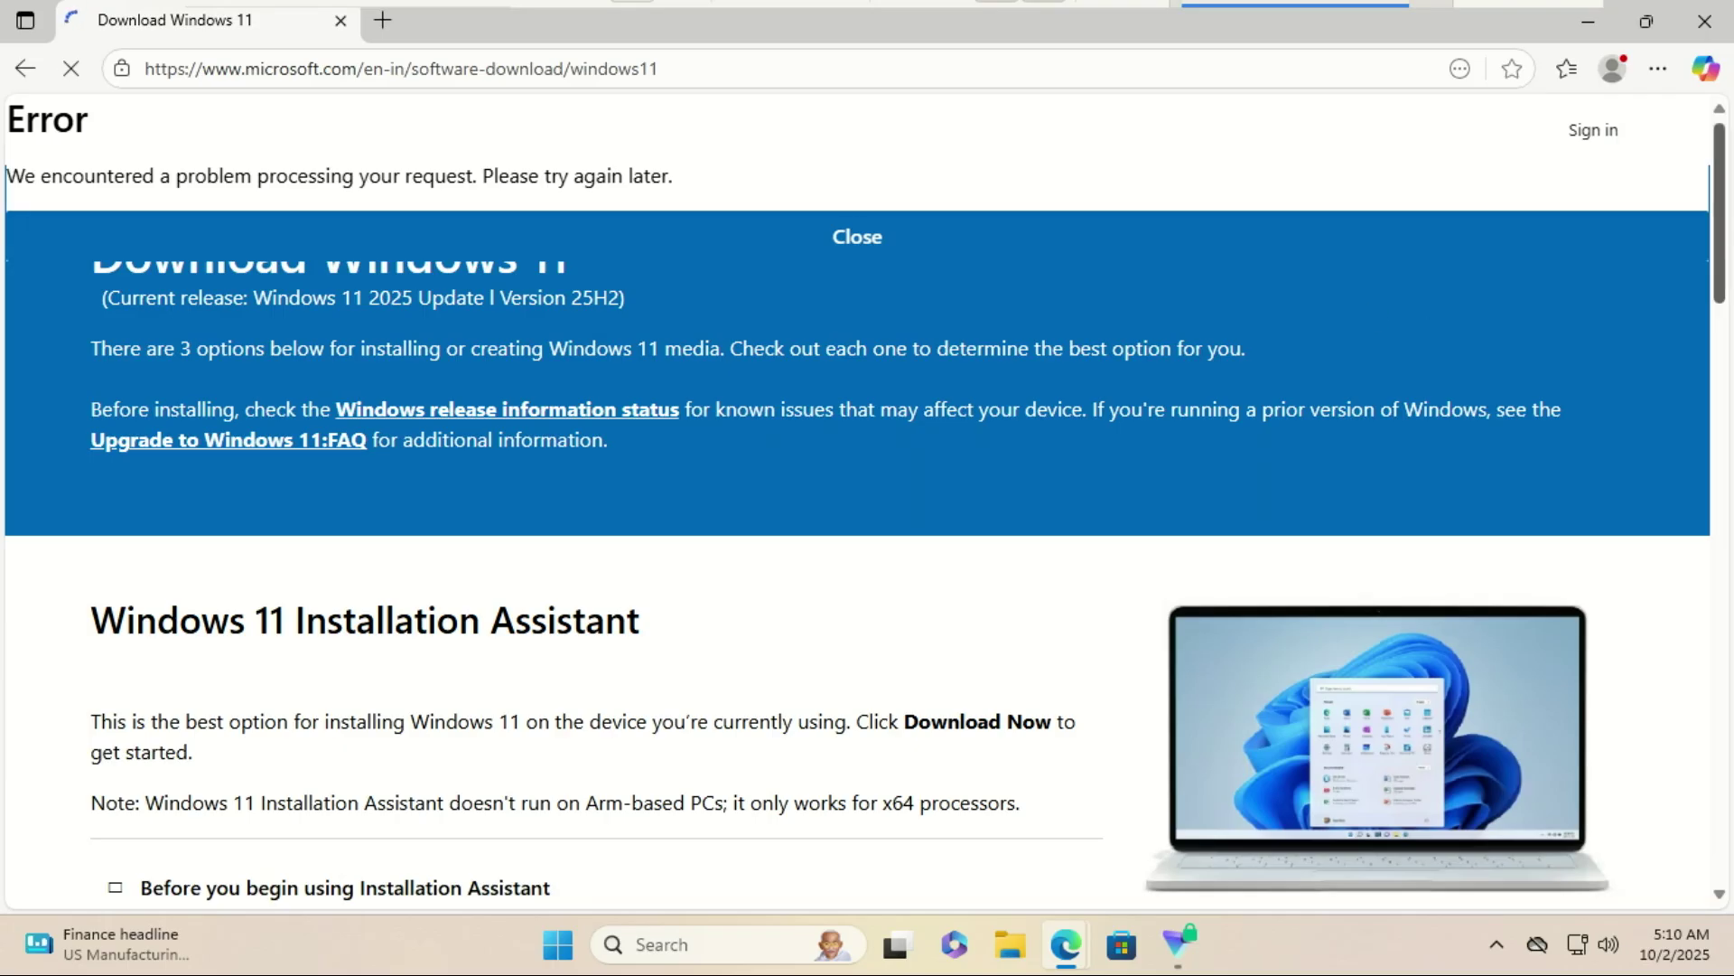
drag(1721, 231, 1721, 305)
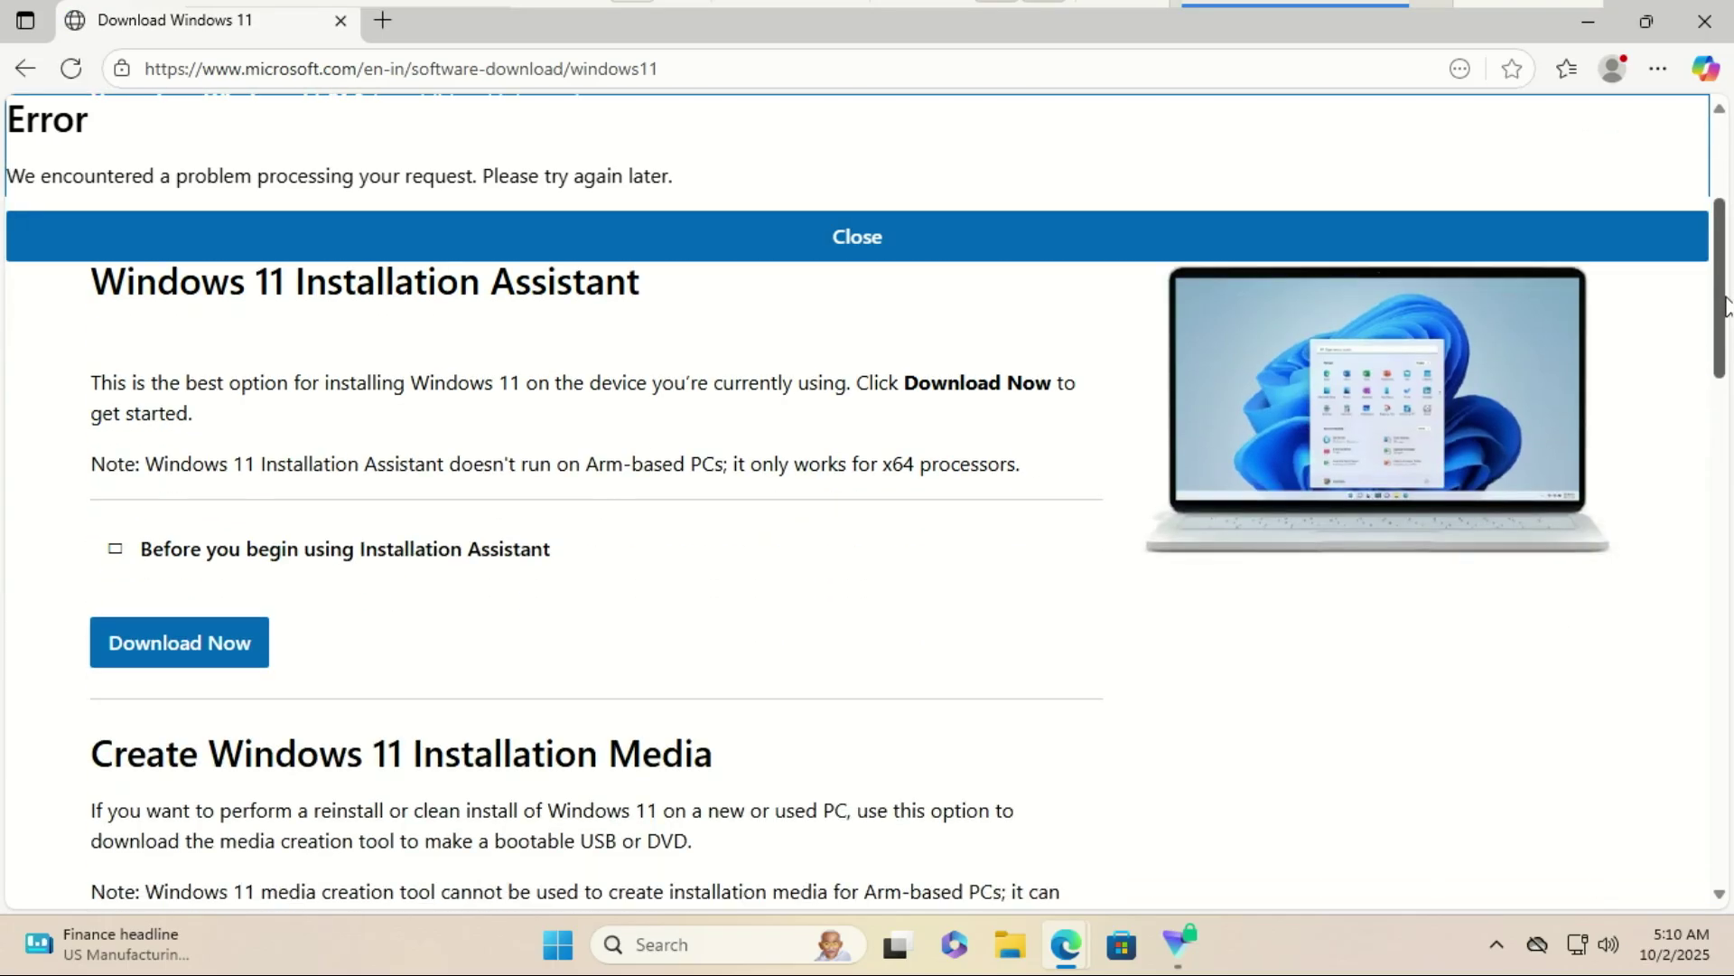
drag(1726, 305, 1725, 339)
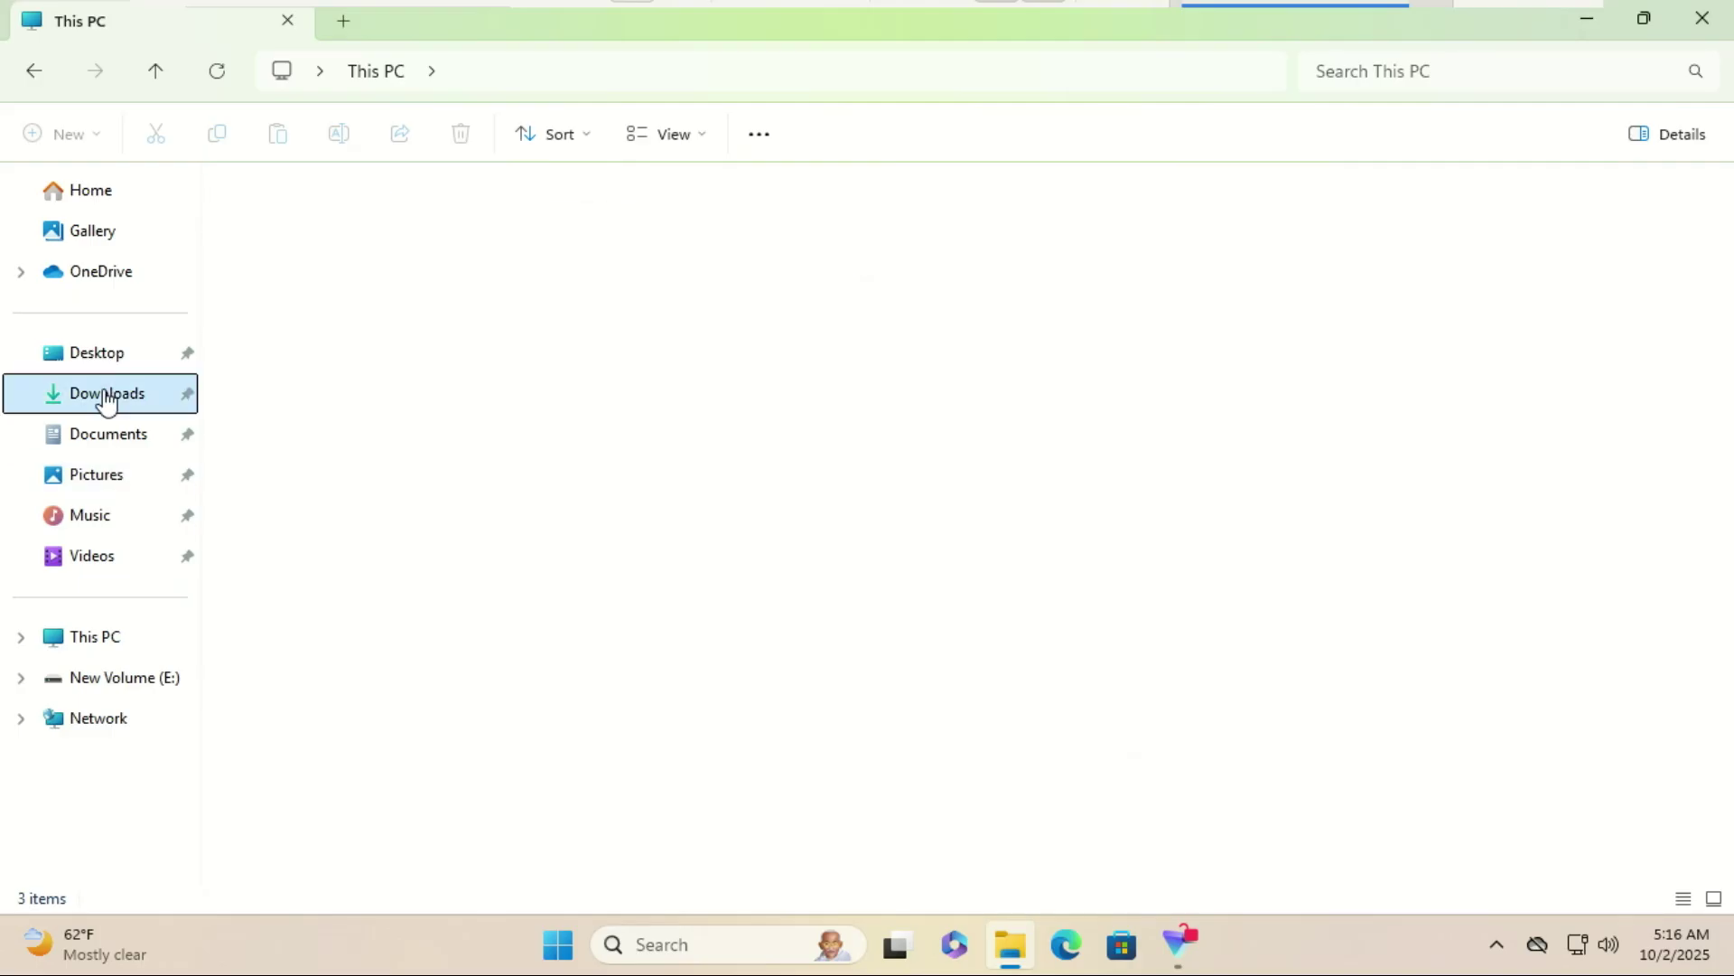
Mount the Windows11_Client_x64_en-us_26200 ISO from Downloads and run its setup.
click(291, 254)
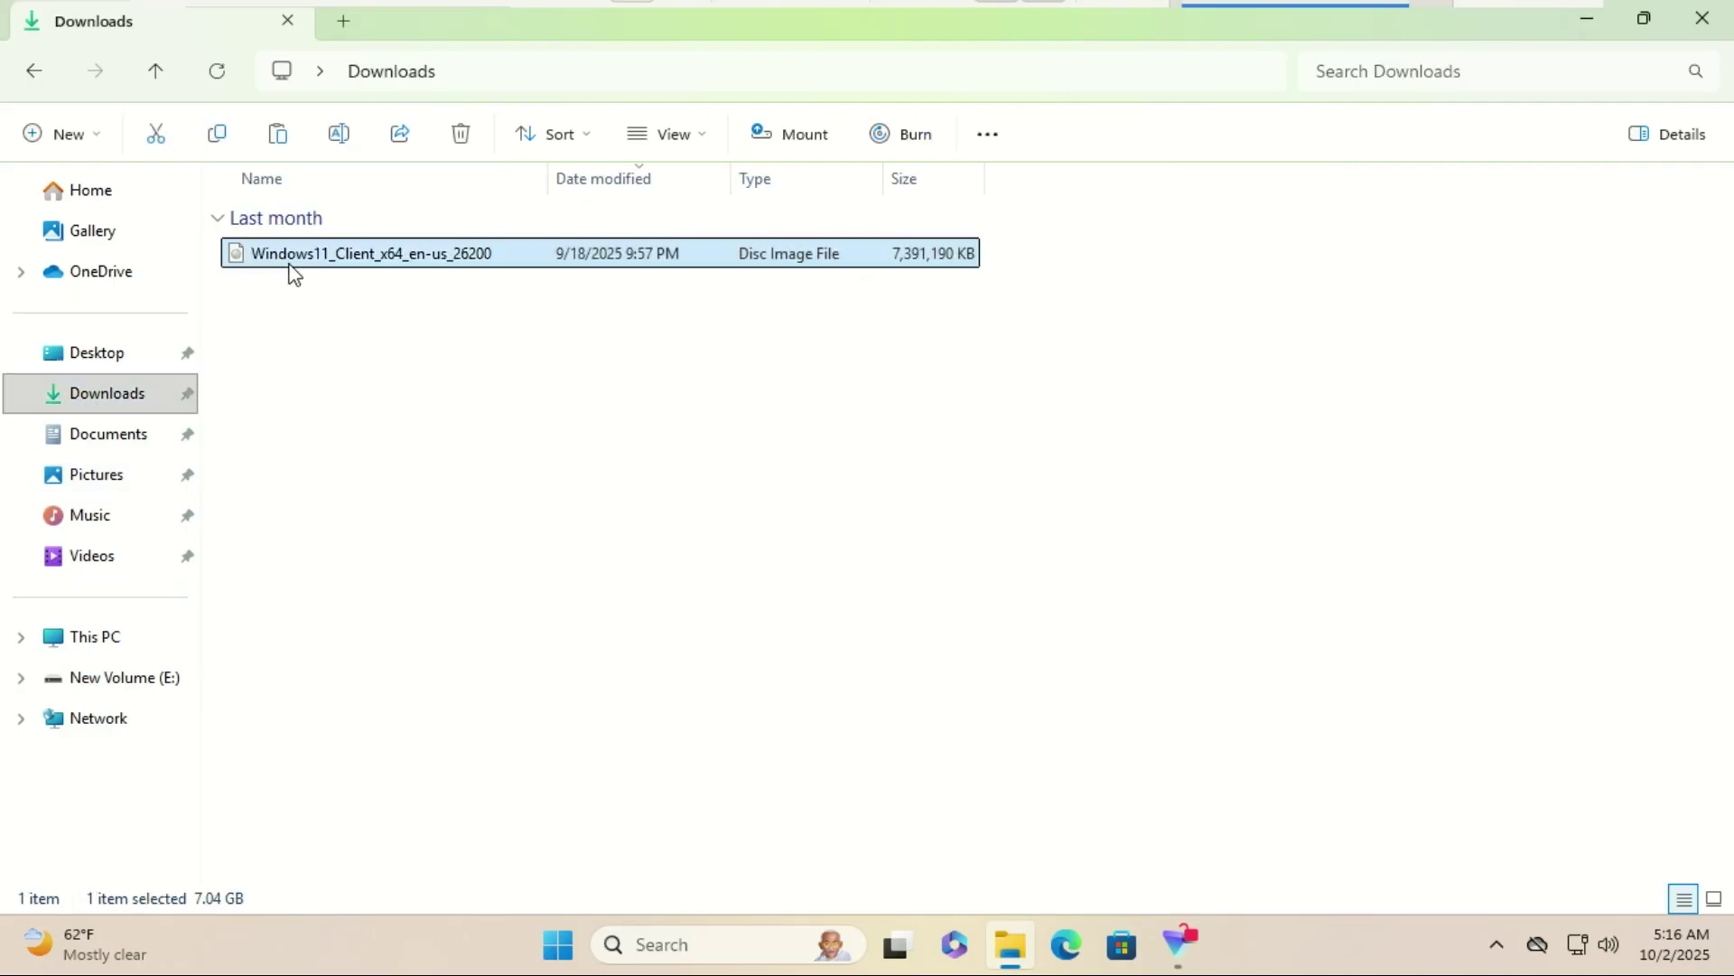
right_click(290, 269)
click(366, 364)
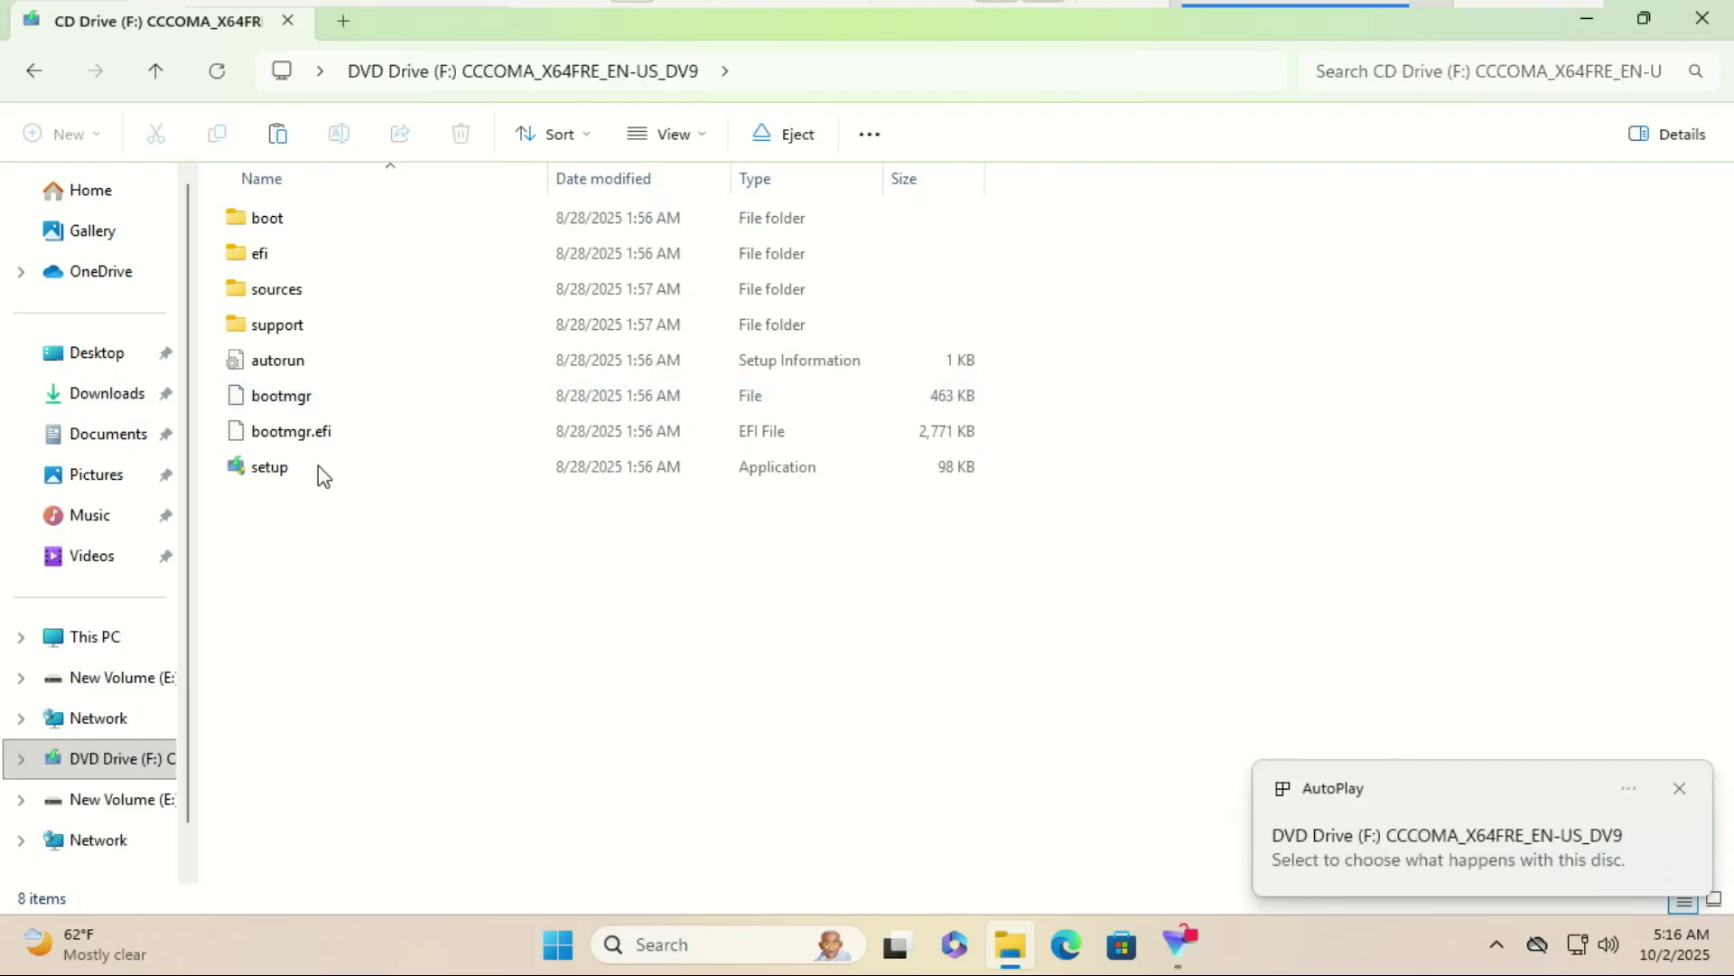
double_click(280, 467)
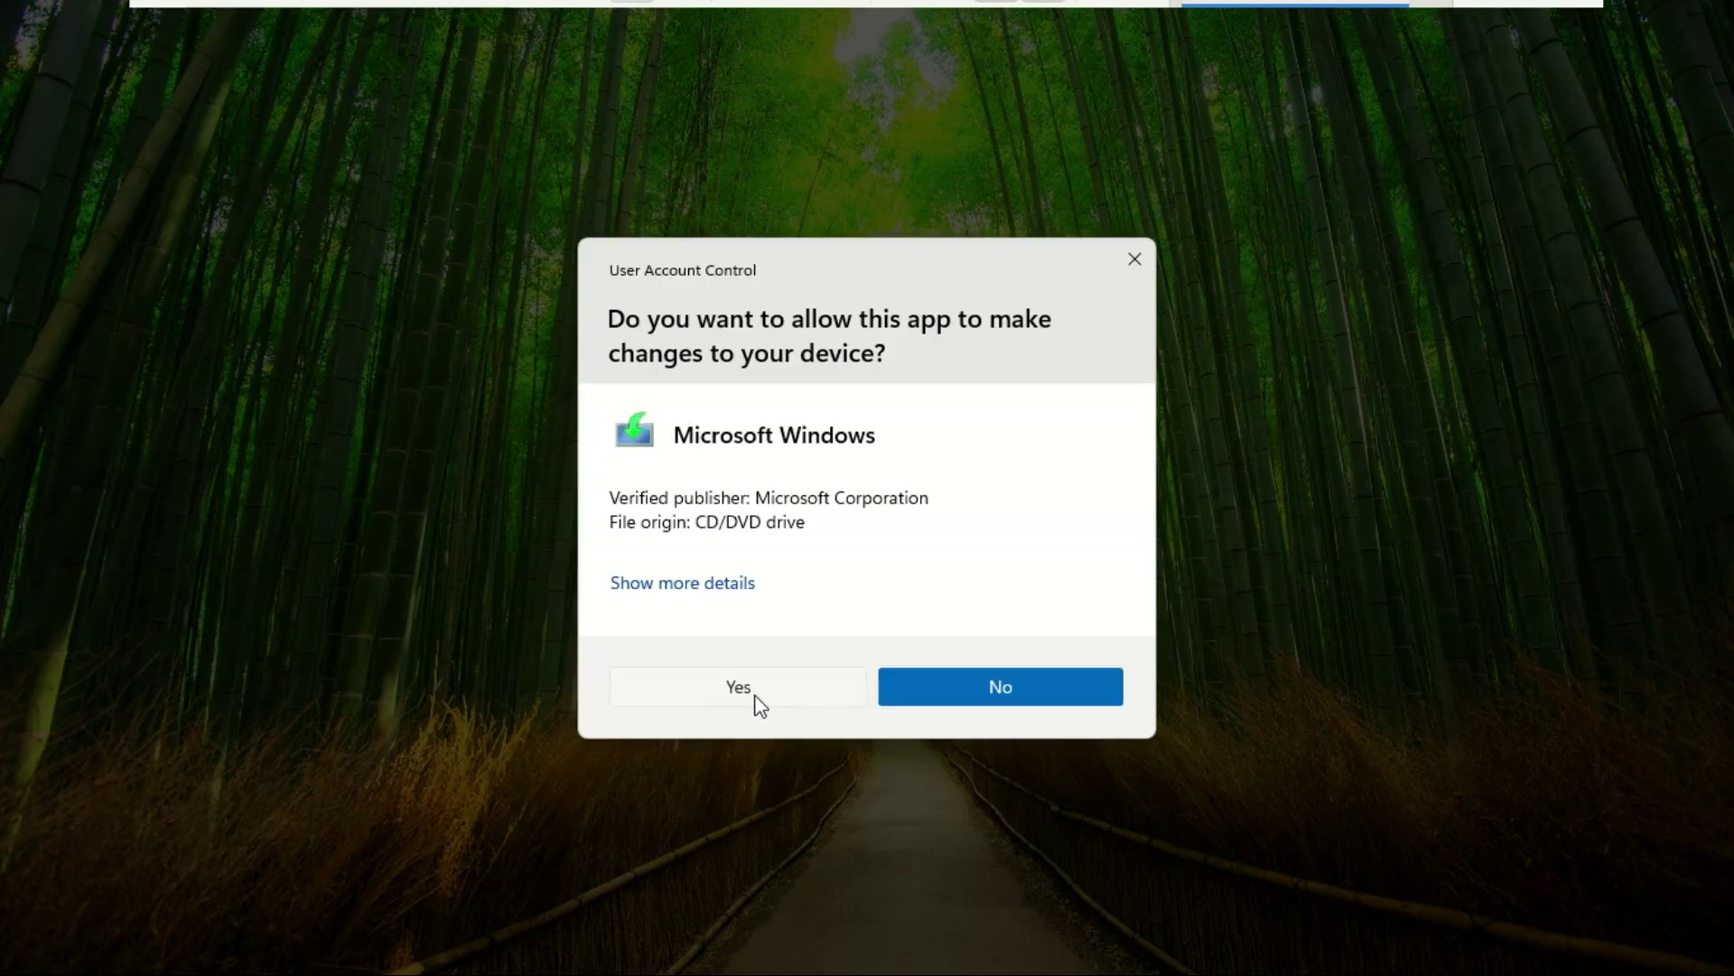
Approve Windows 11 Setup, accept its license terms, and return to Microsoft's download page.
click(743, 689)
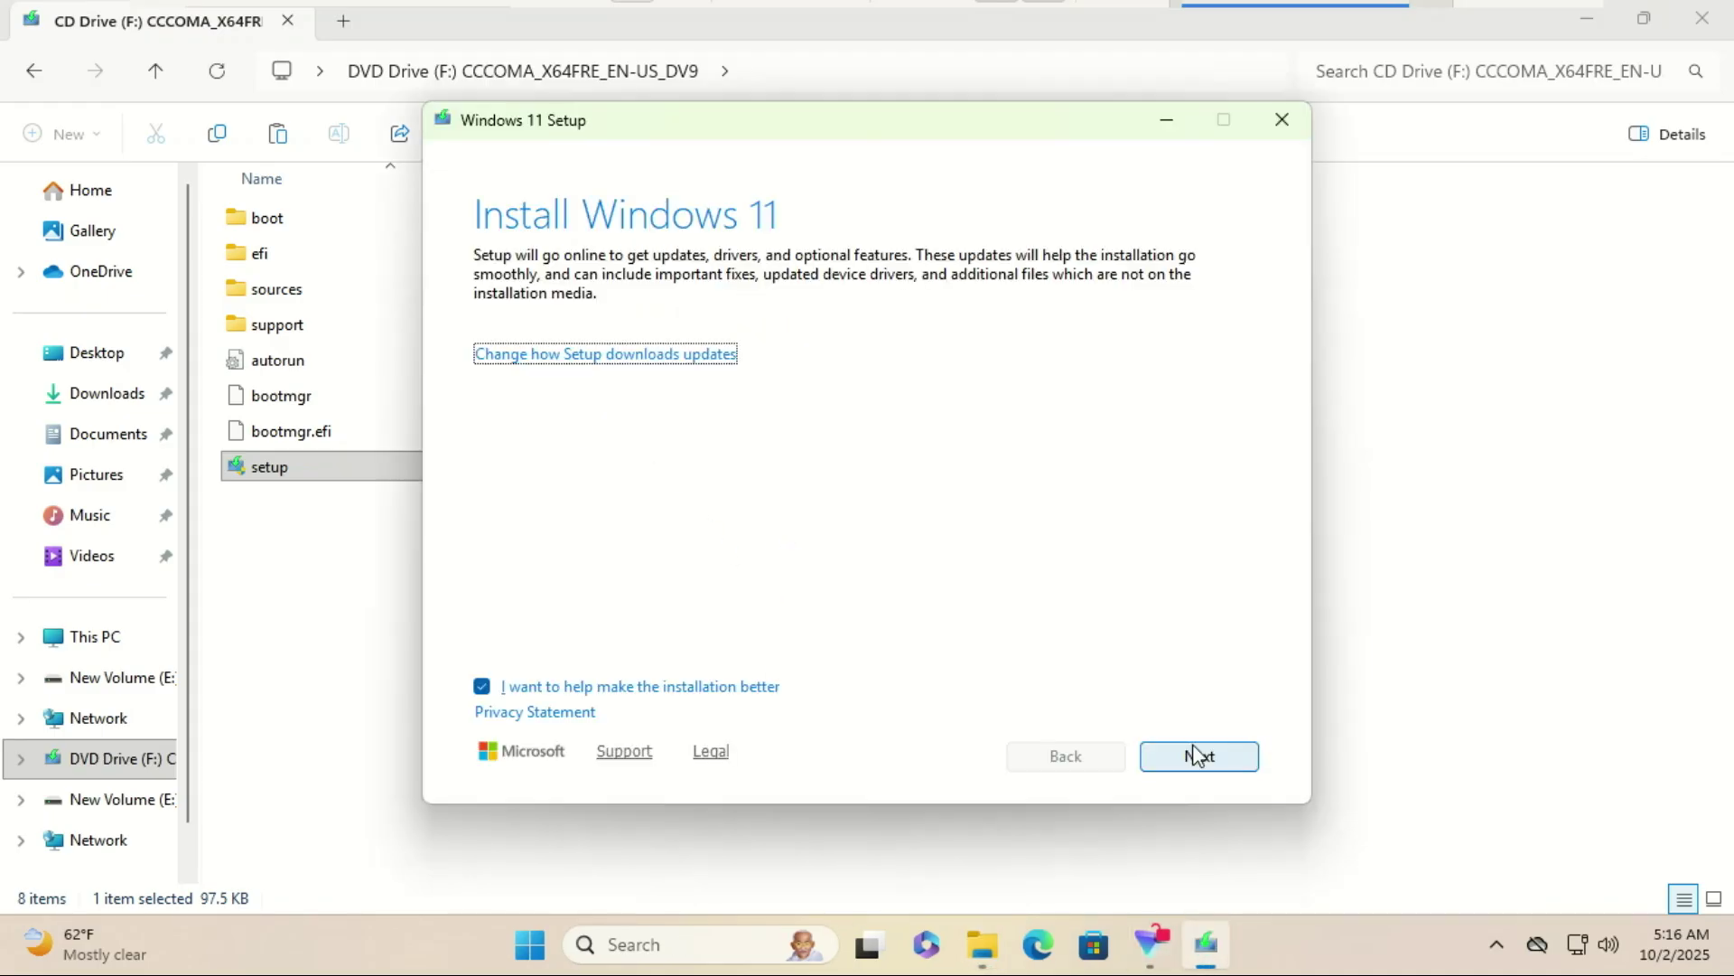
click(1199, 758)
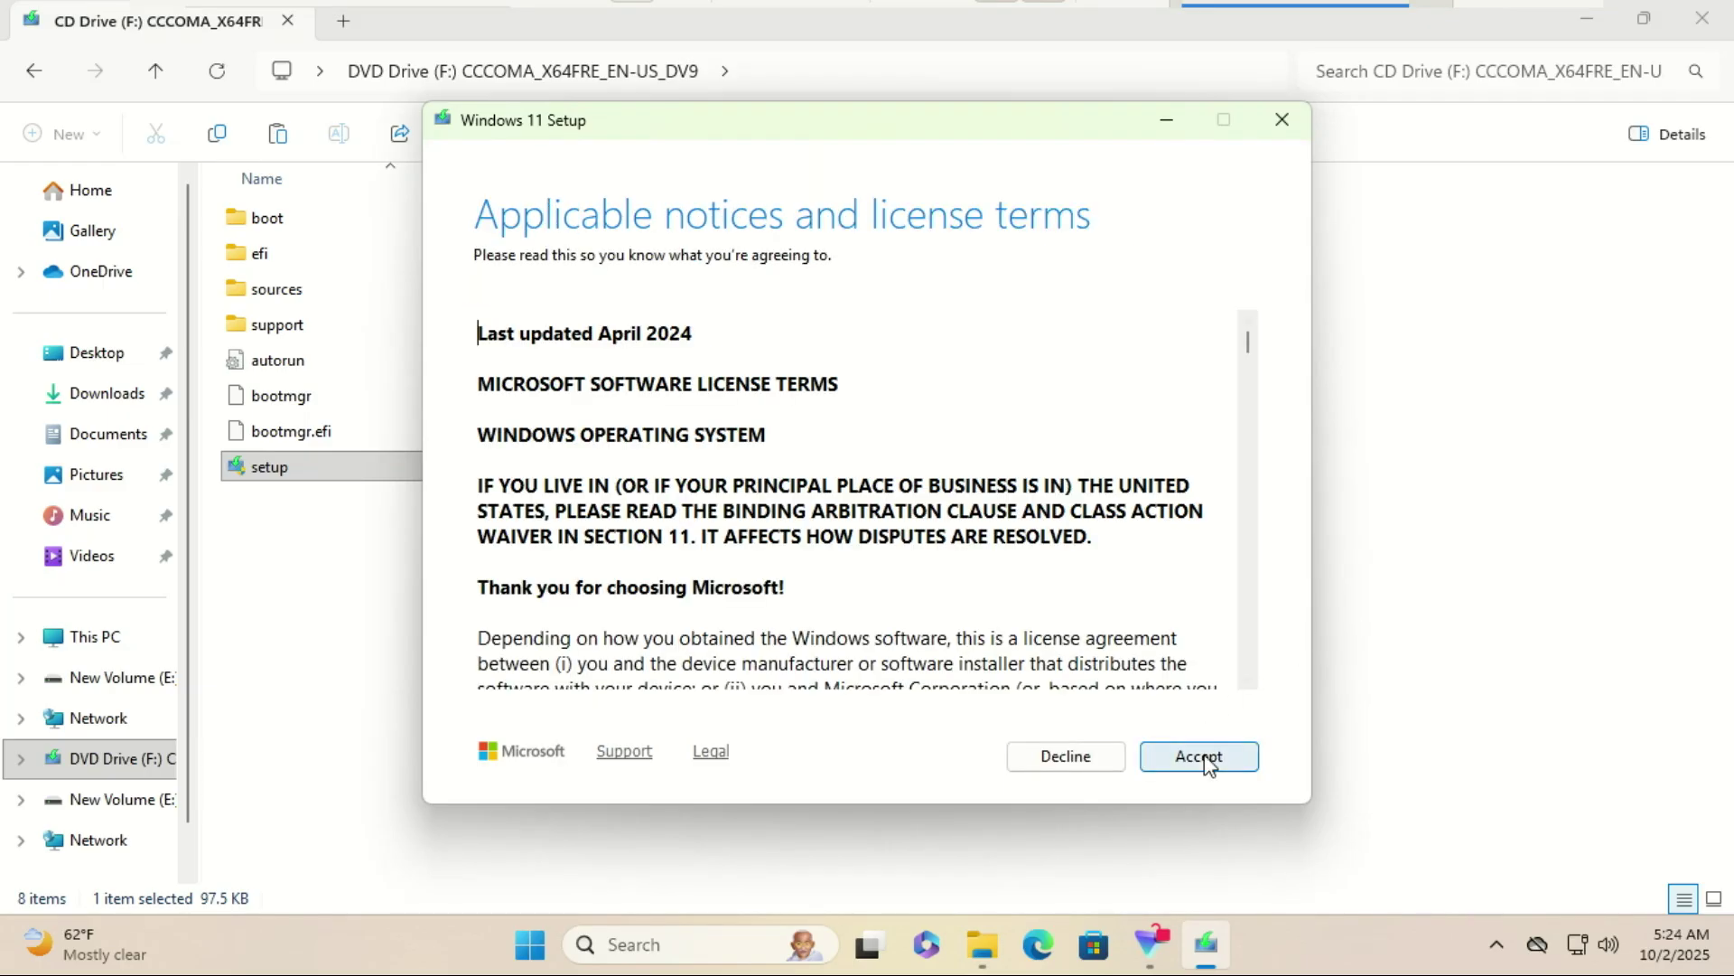
click(1209, 762)
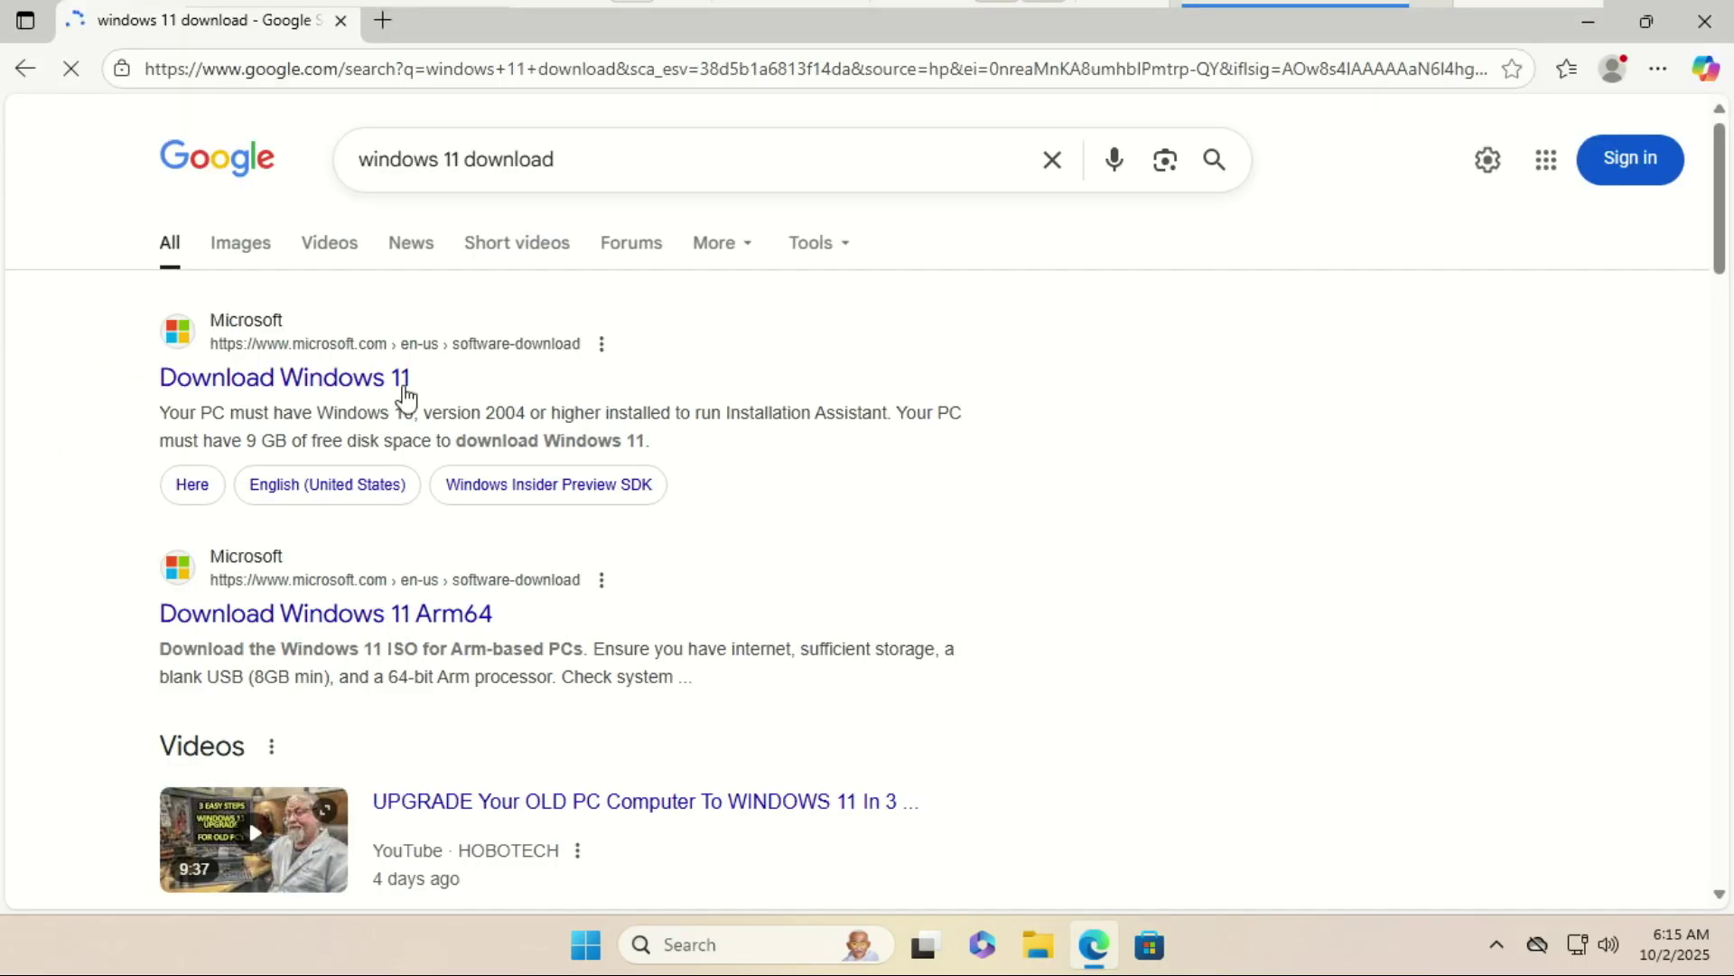
click(386, 384)
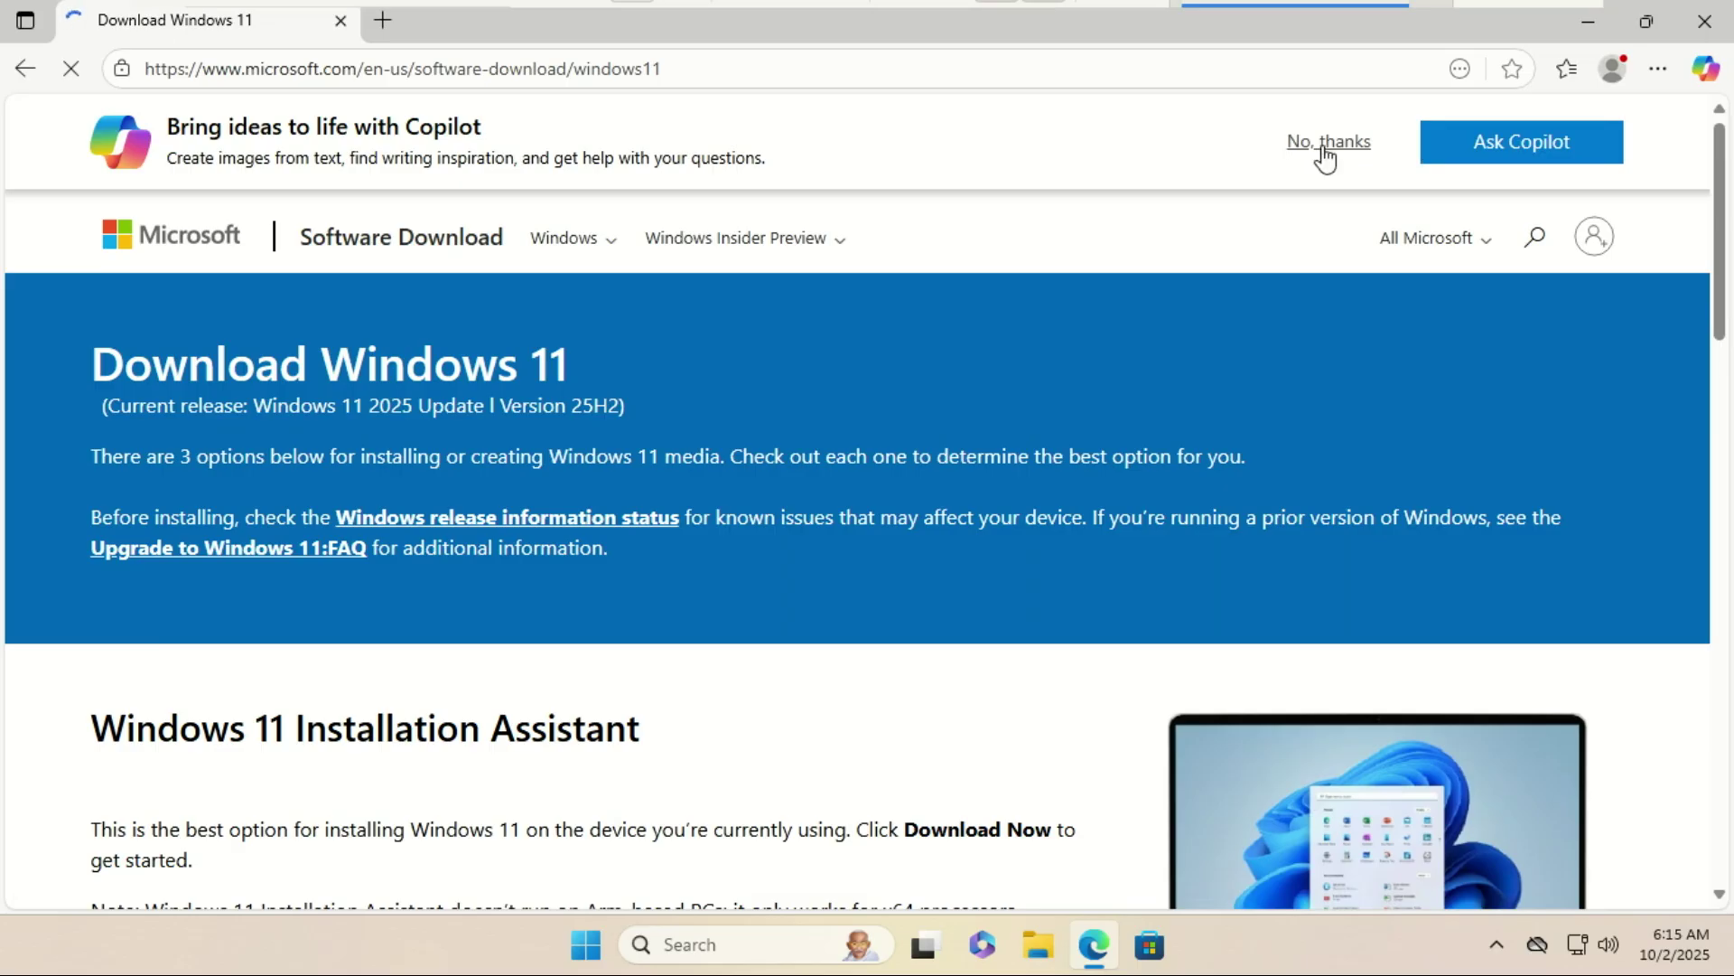
Dismiss the Copilot banner and download Windows11InstallationAssistant.exe.
click(1325, 144)
drag(1722, 204, 1725, 325)
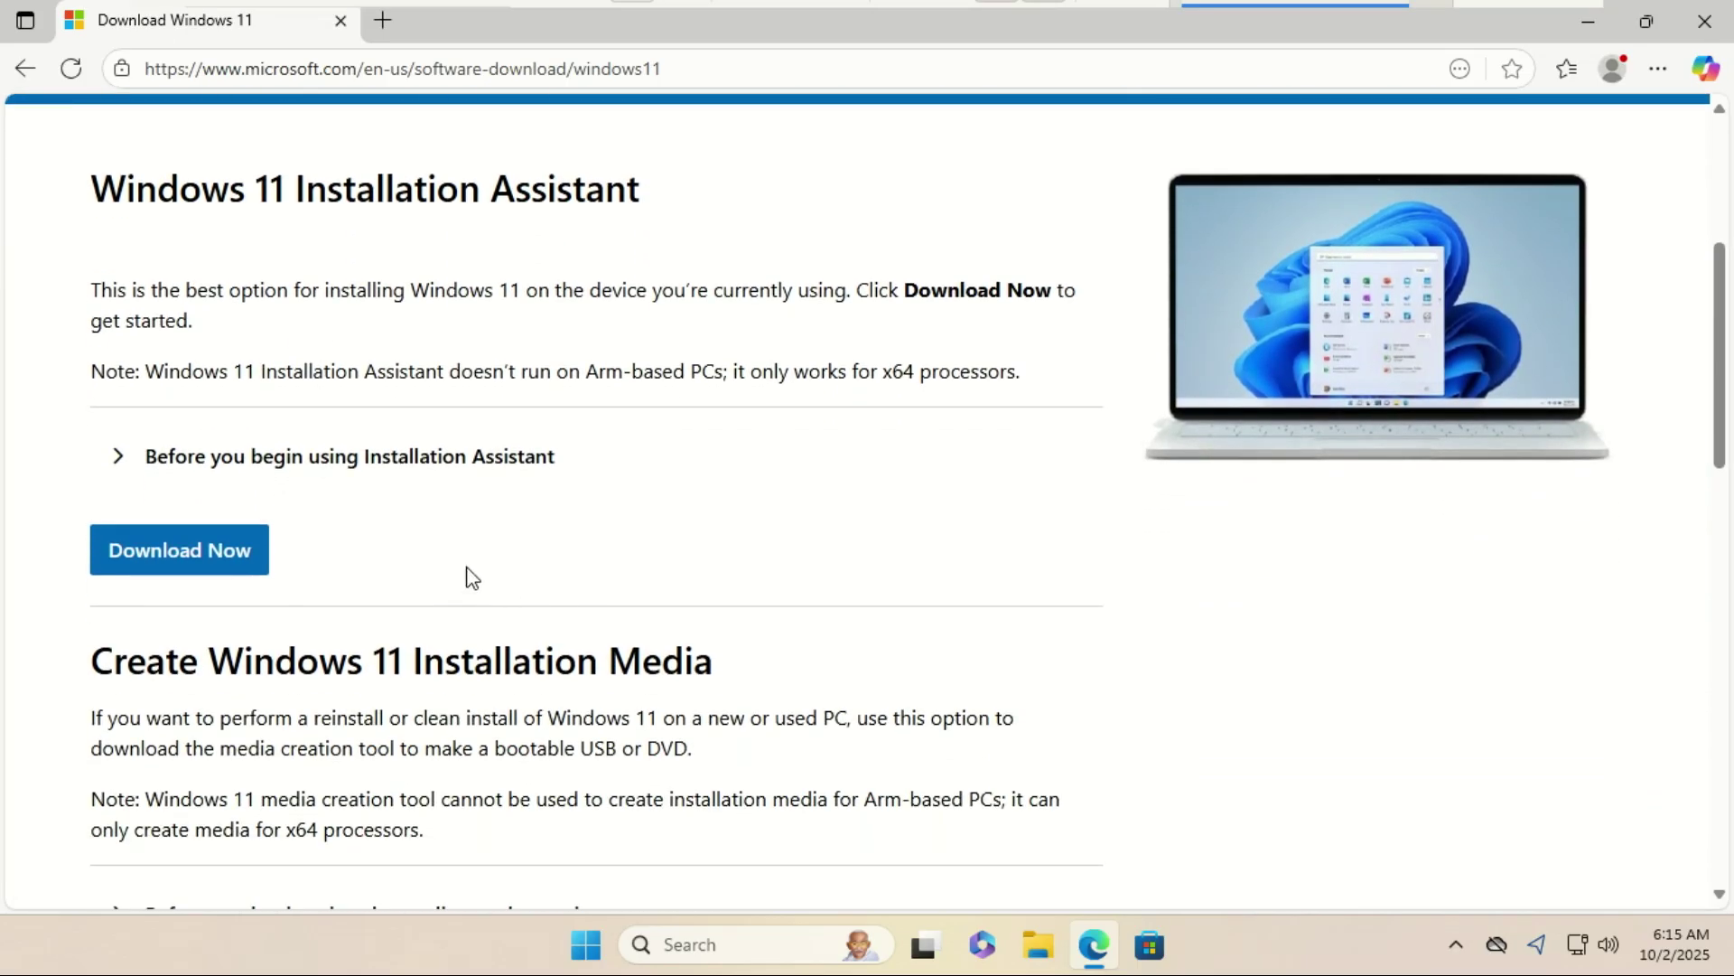
click(199, 558)
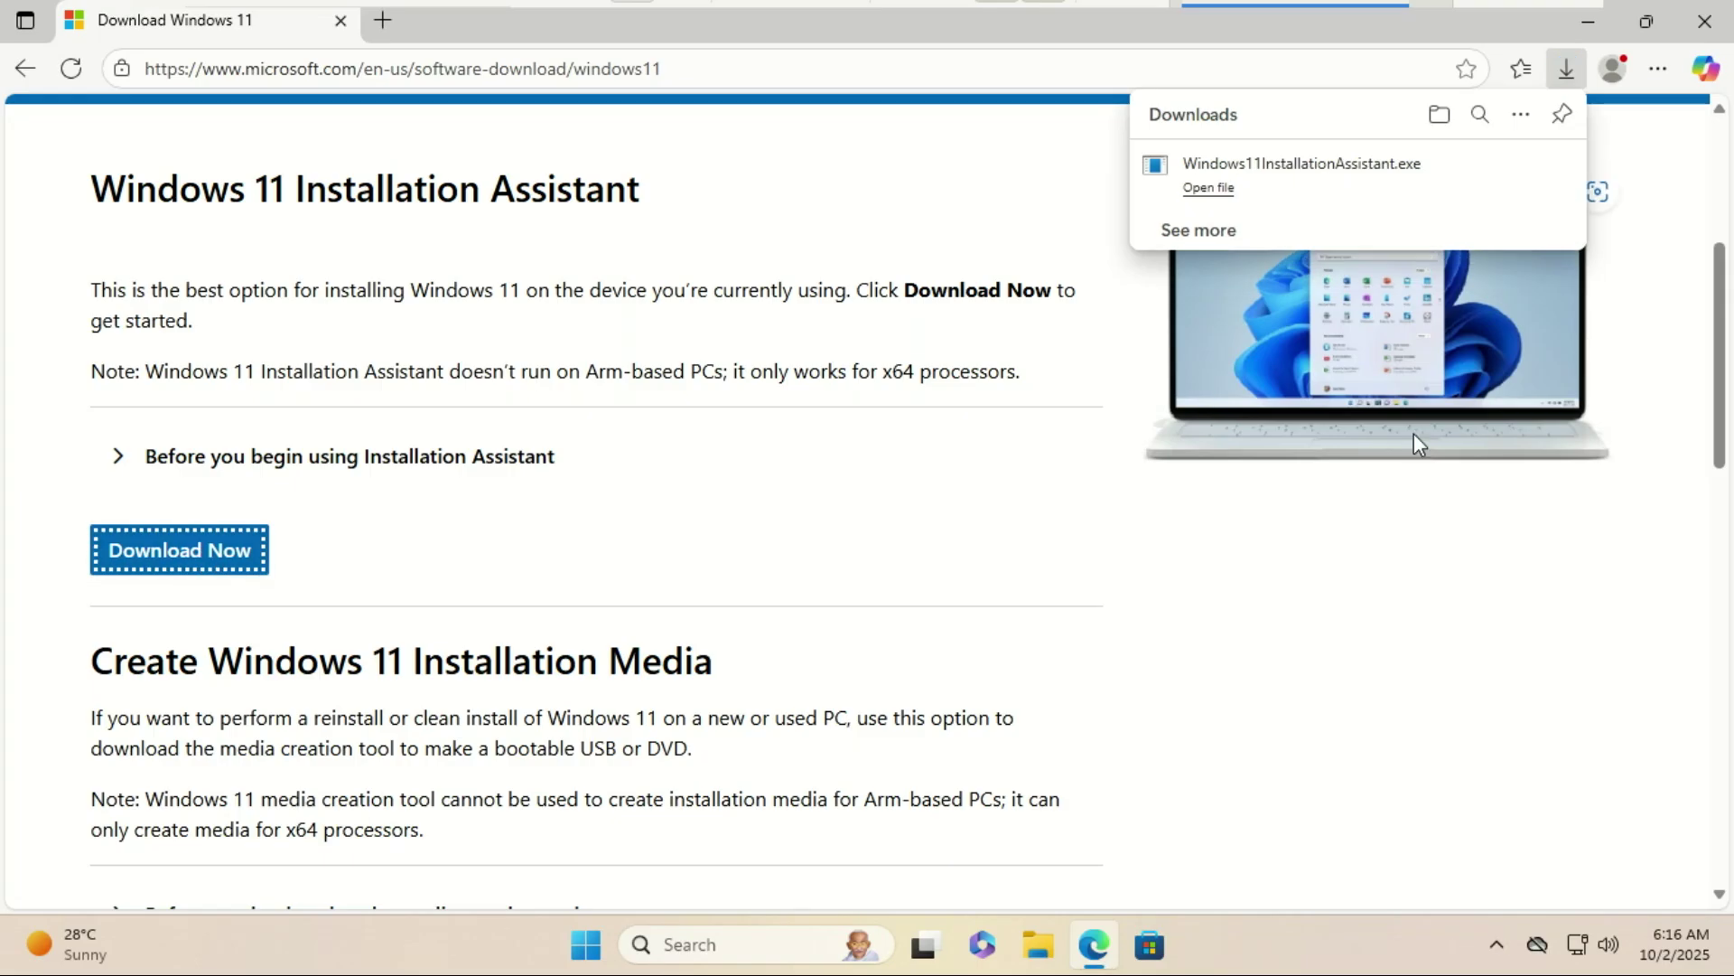
mouse_move(356, 253)
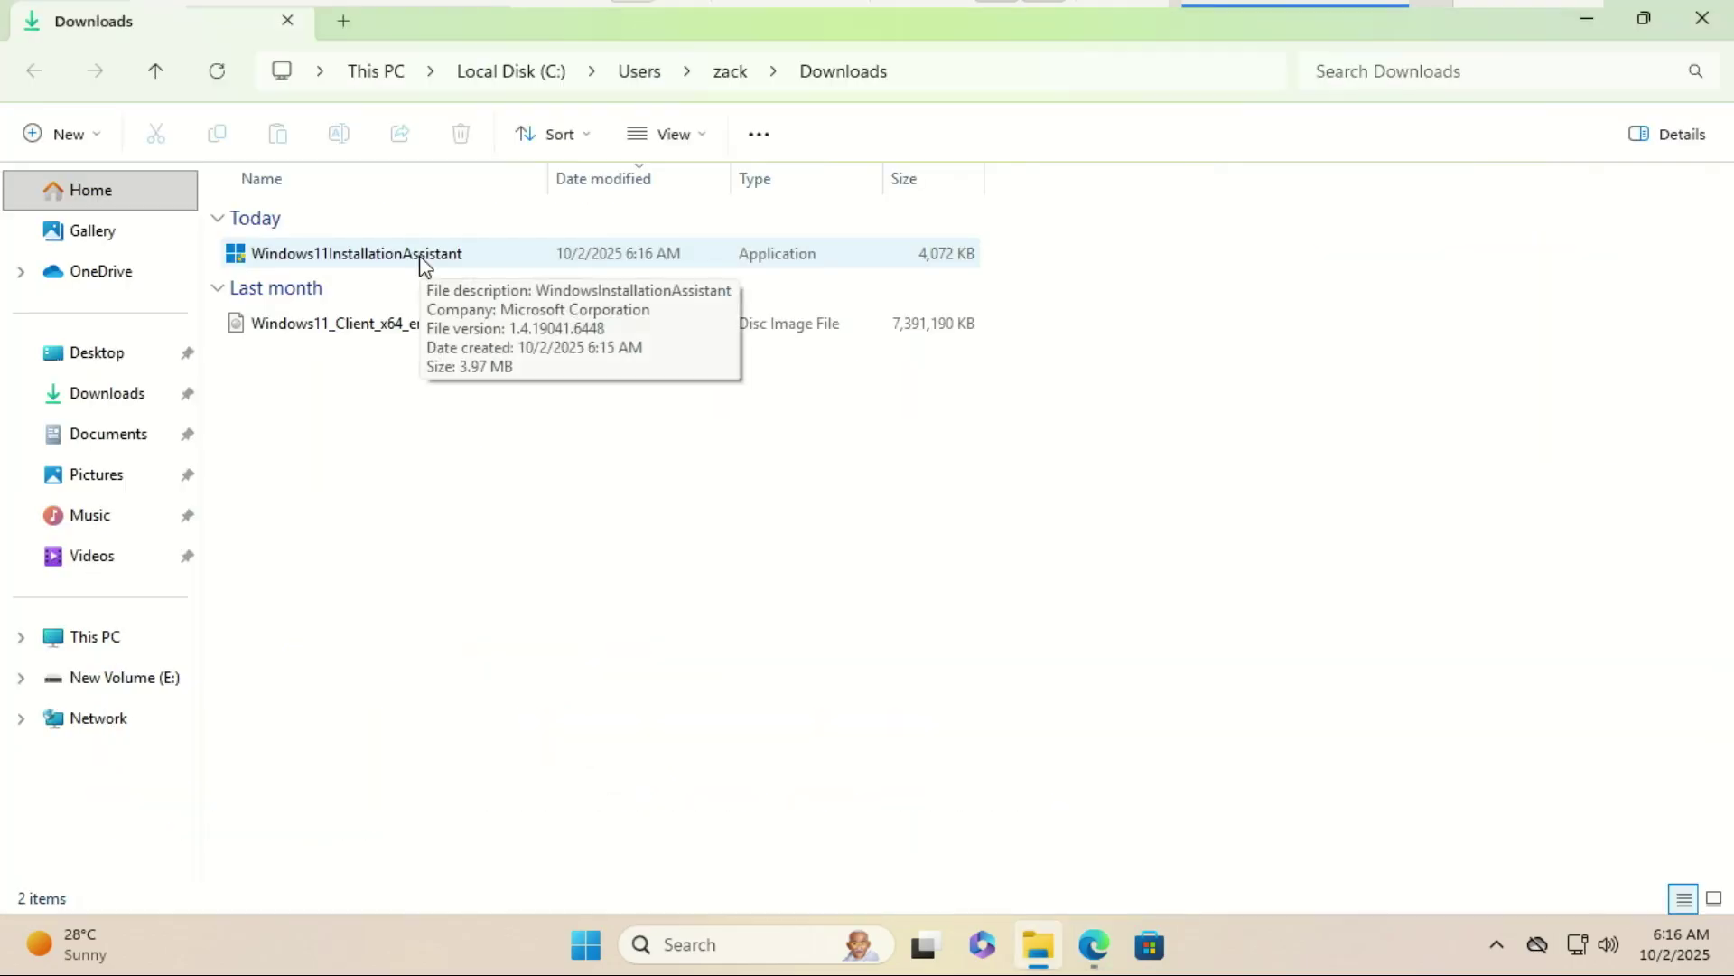
Start the Installation Assistant as administrator, then install and open PC Health Check.
double_click(419, 255)
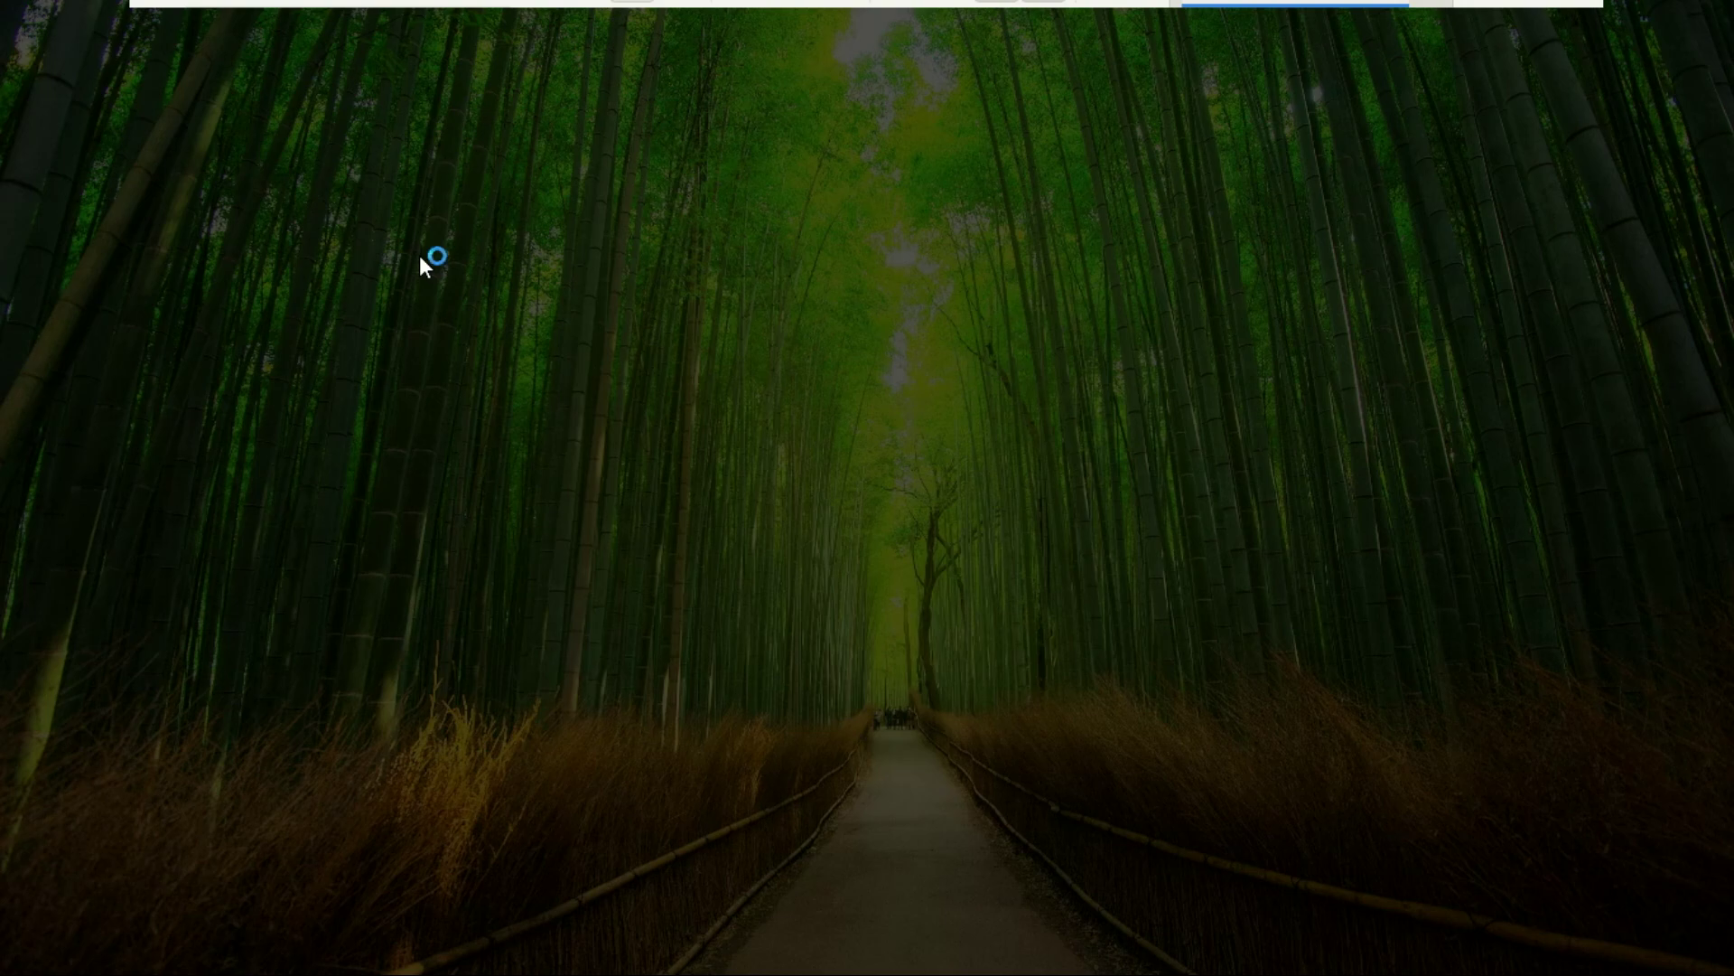
click(747, 686)
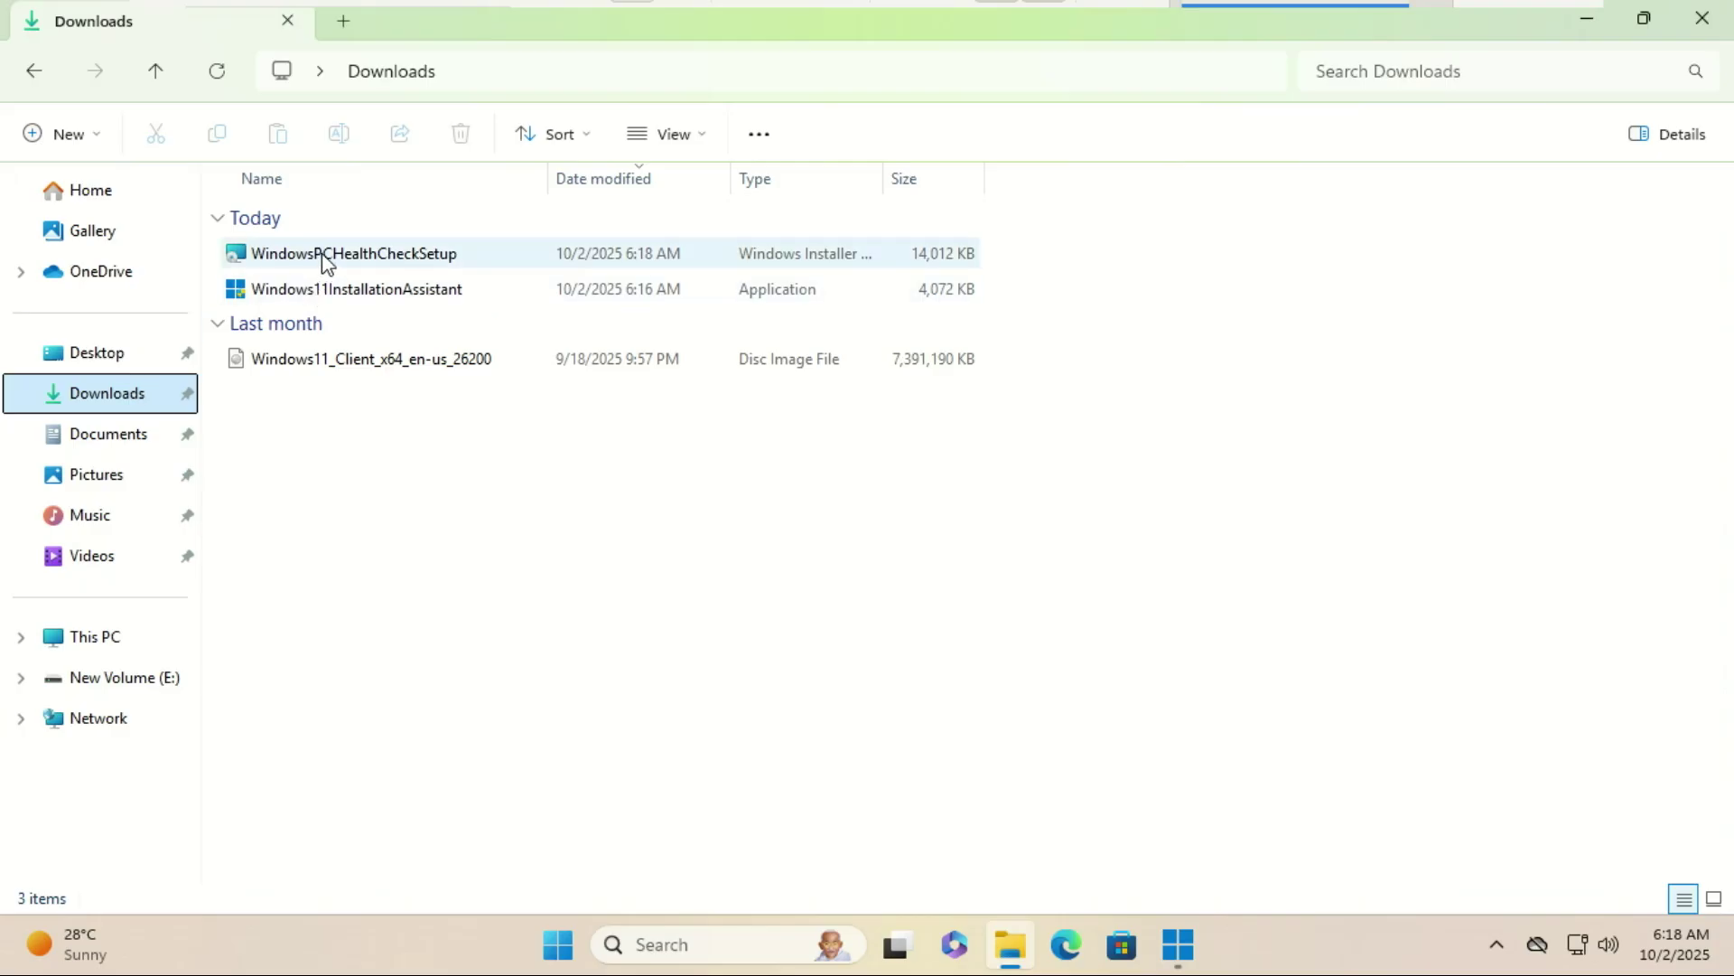
double_click(326, 258)
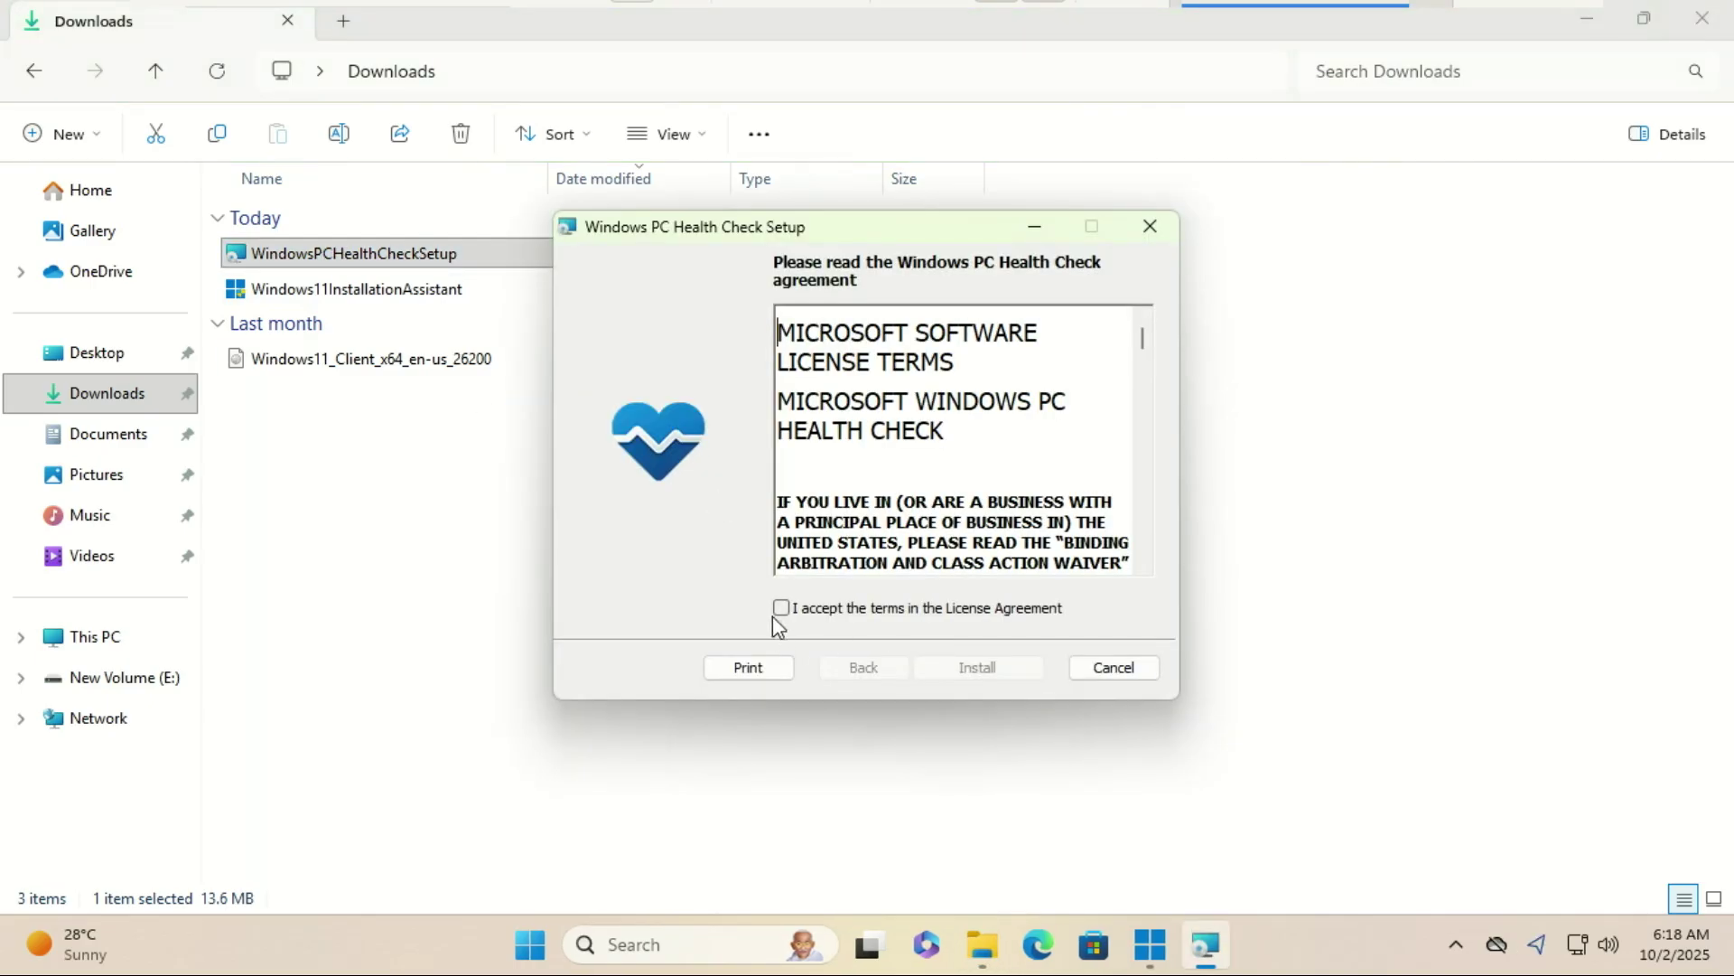
click(780, 607)
click(976, 667)
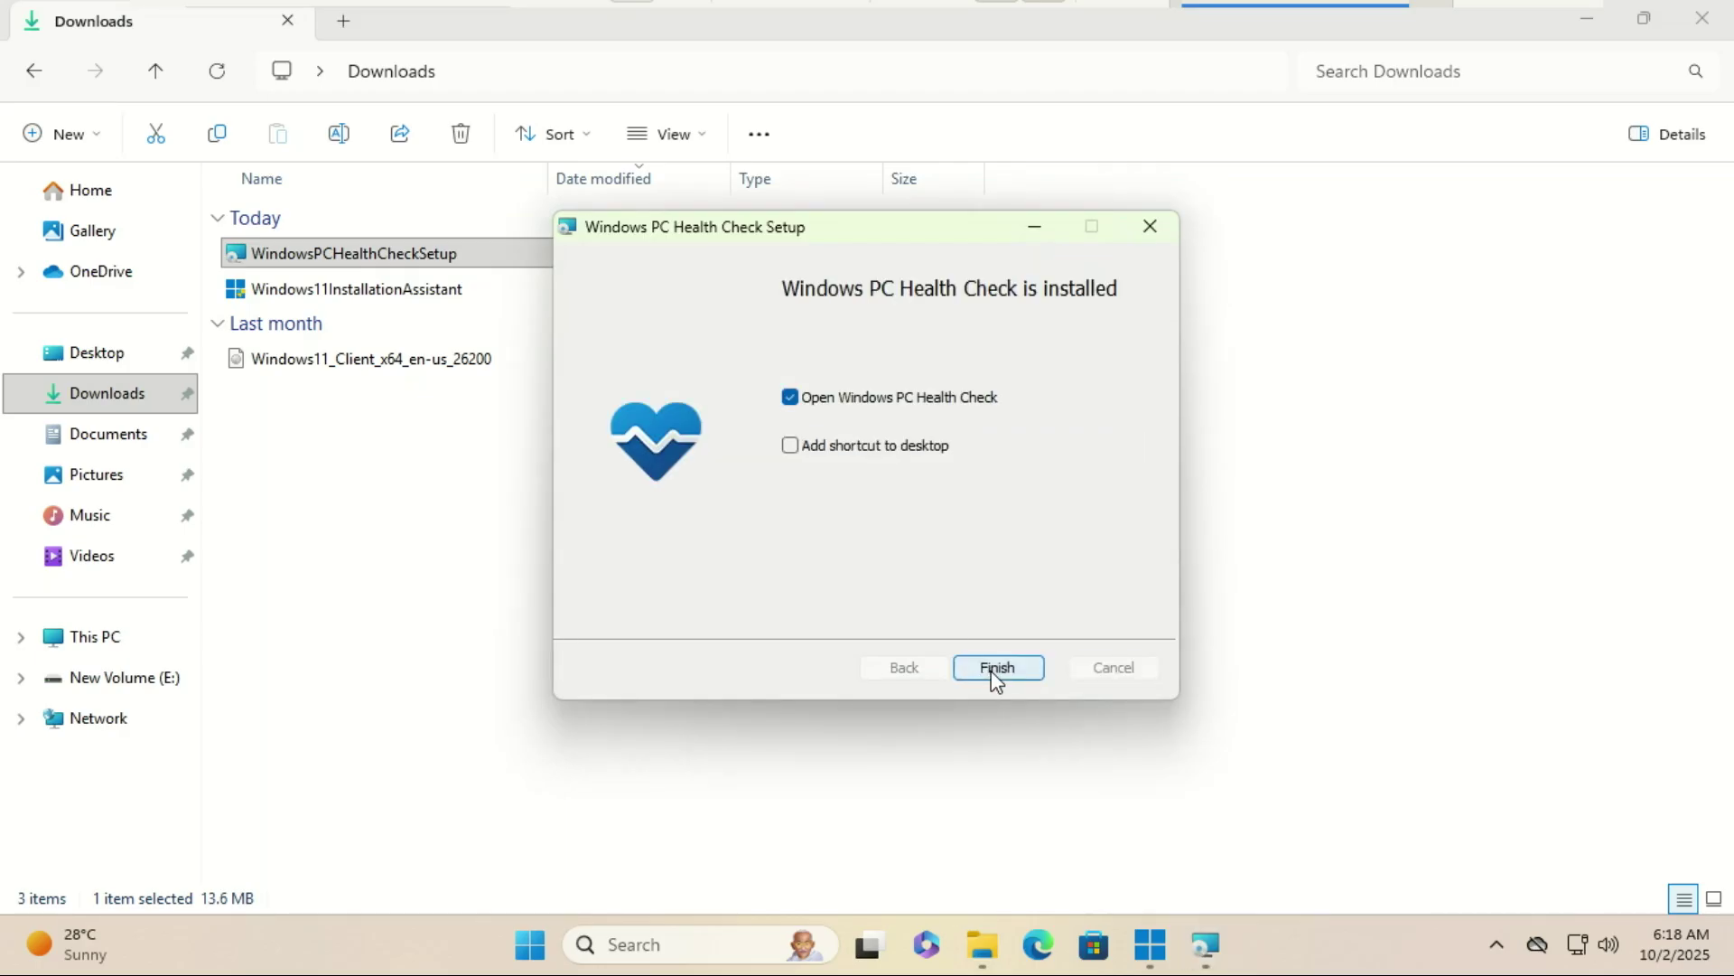
click(996, 669)
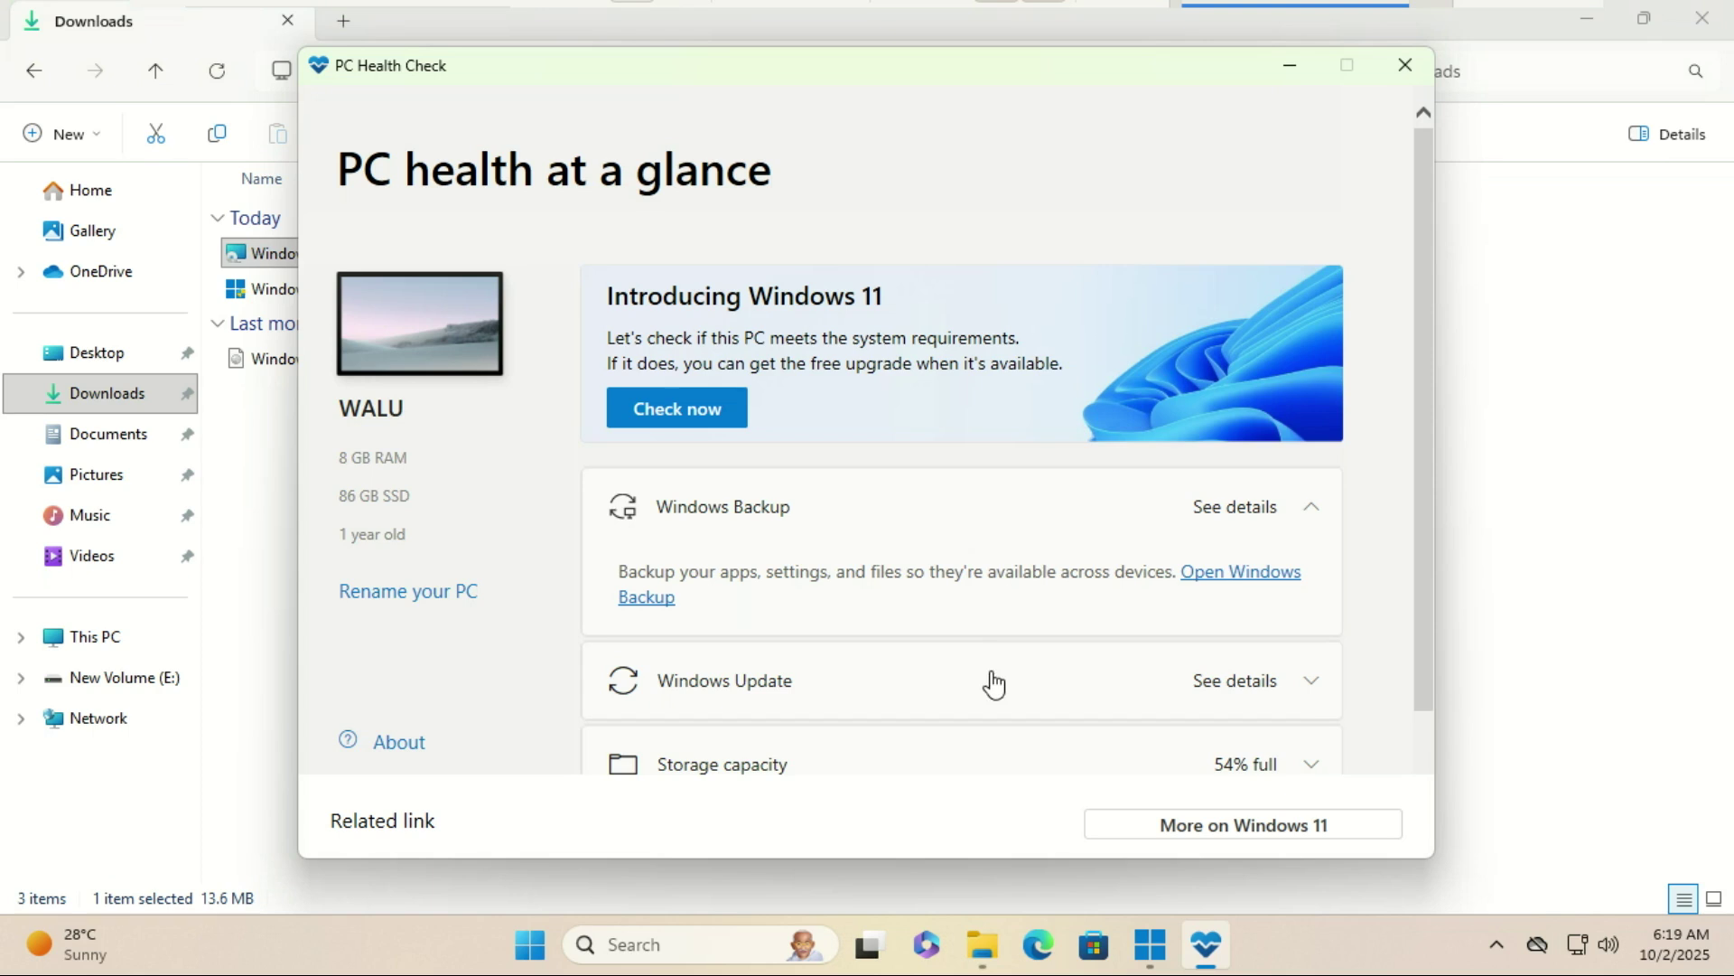
mouse_move(1427, 307)
mouse_down()
mouse_move(1441, 444)
mouse_move(1424, 203)
mouse_up()
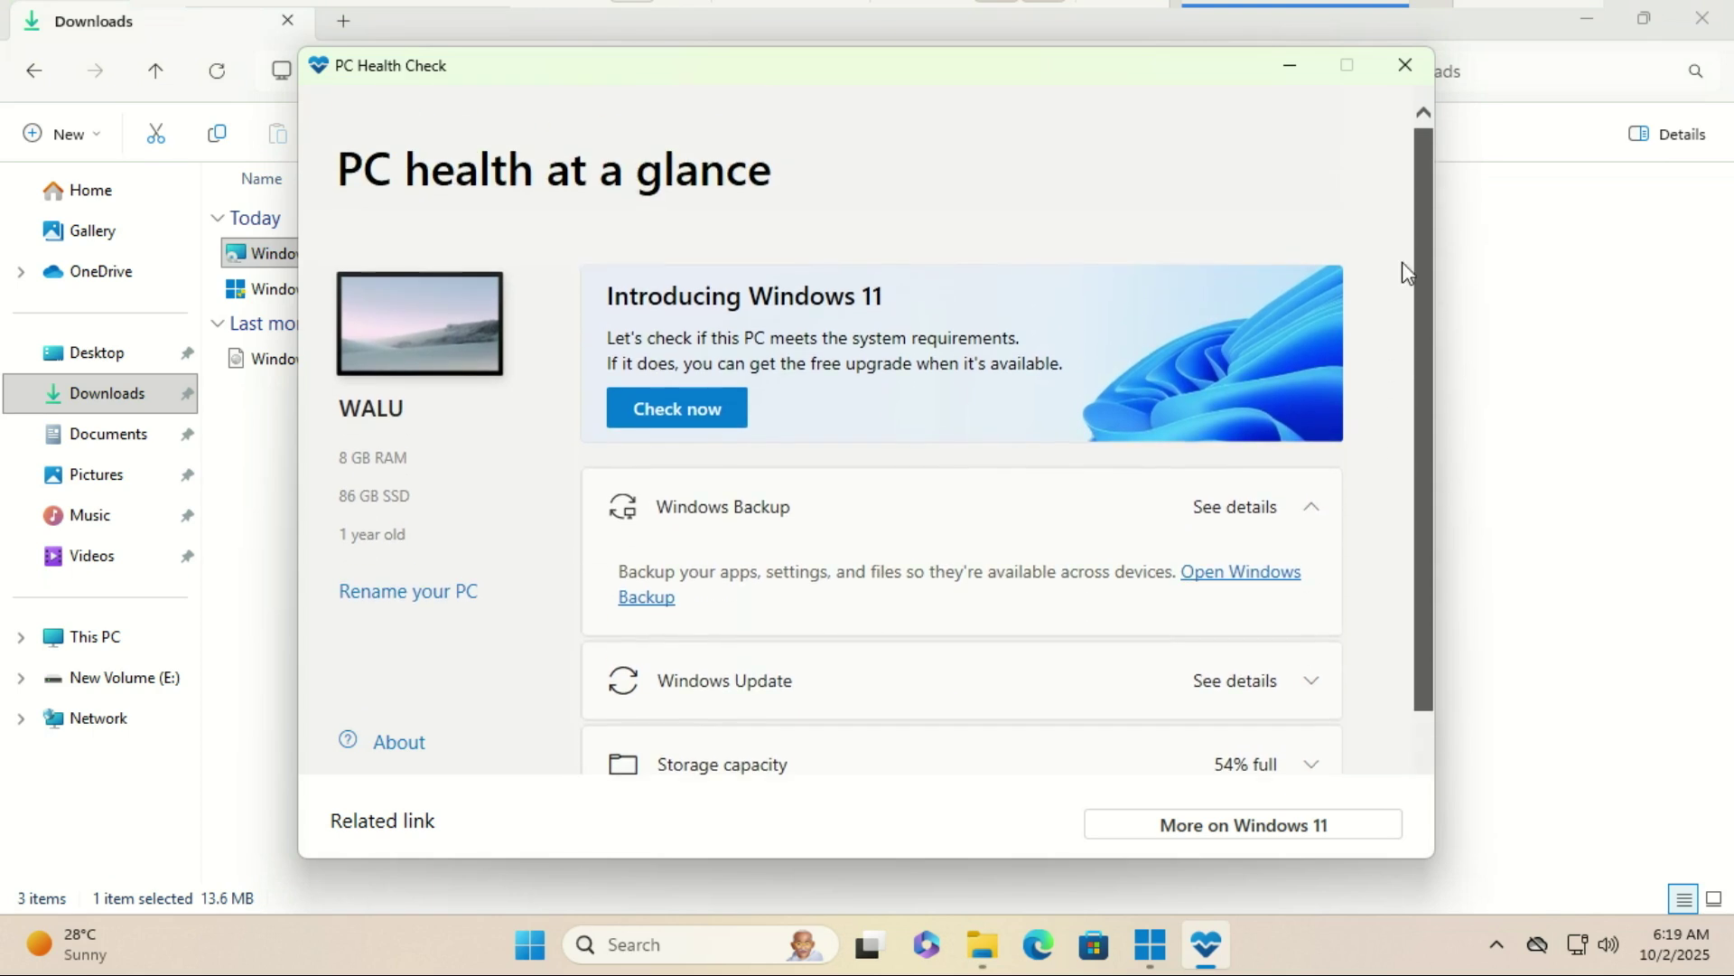
Run PC Health Check, review all Windows 11 requirement results, and close the app.
click(678, 408)
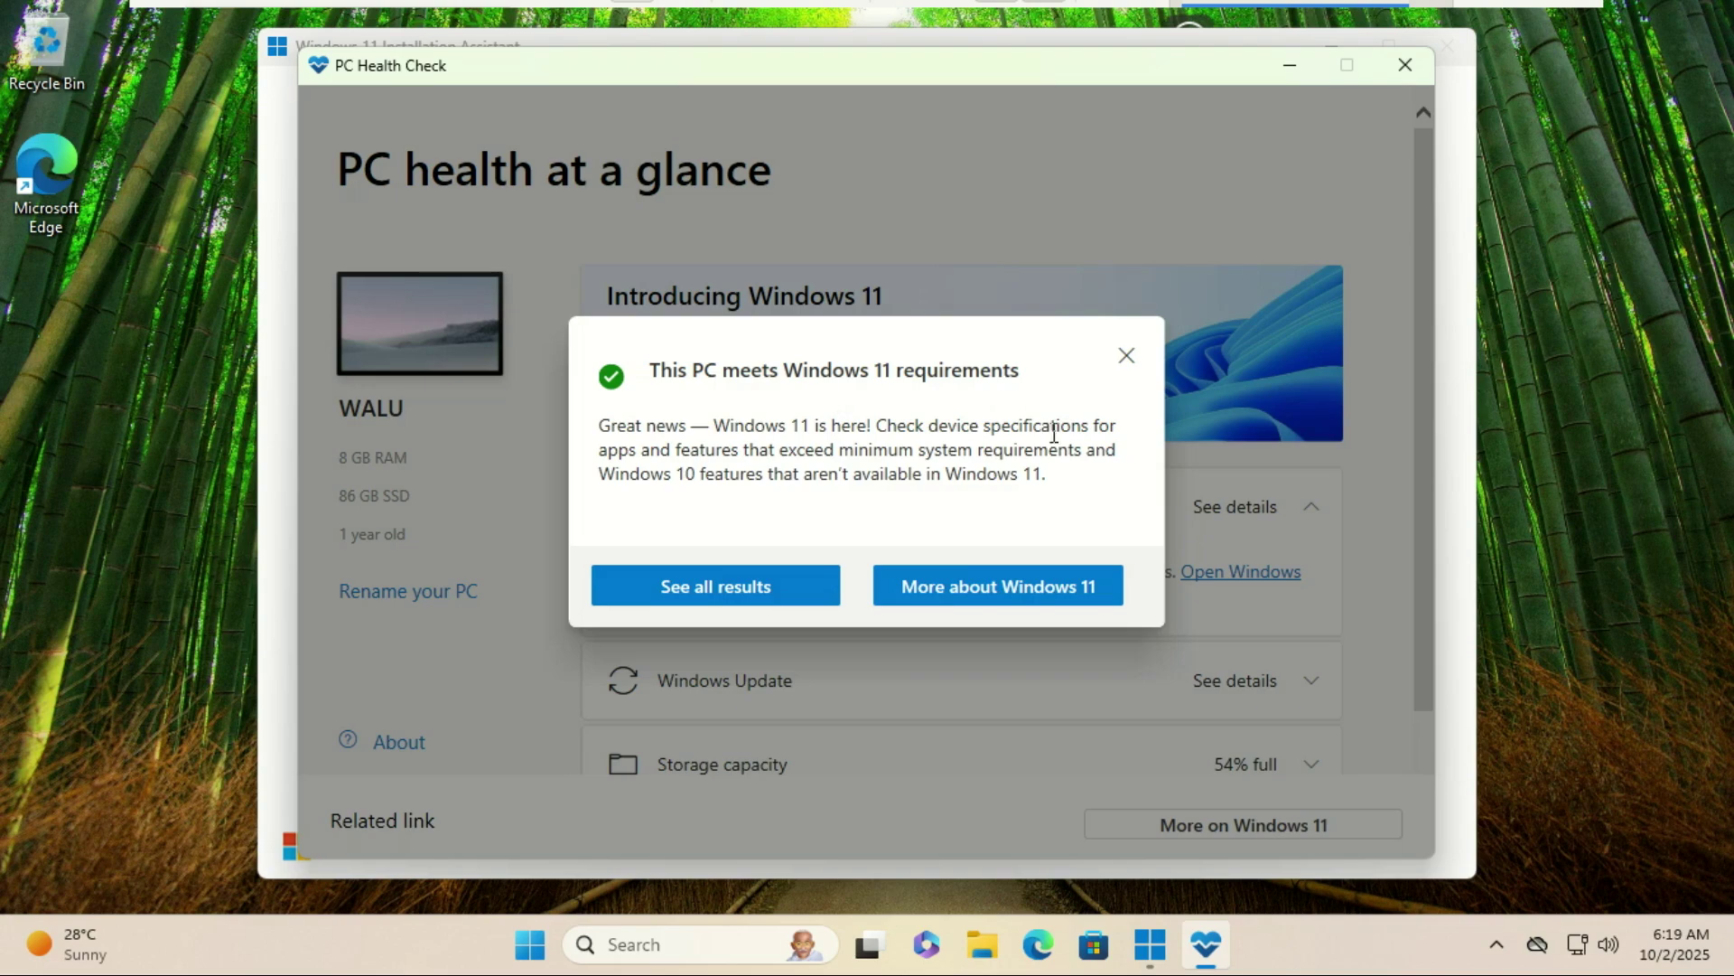
click(776, 585)
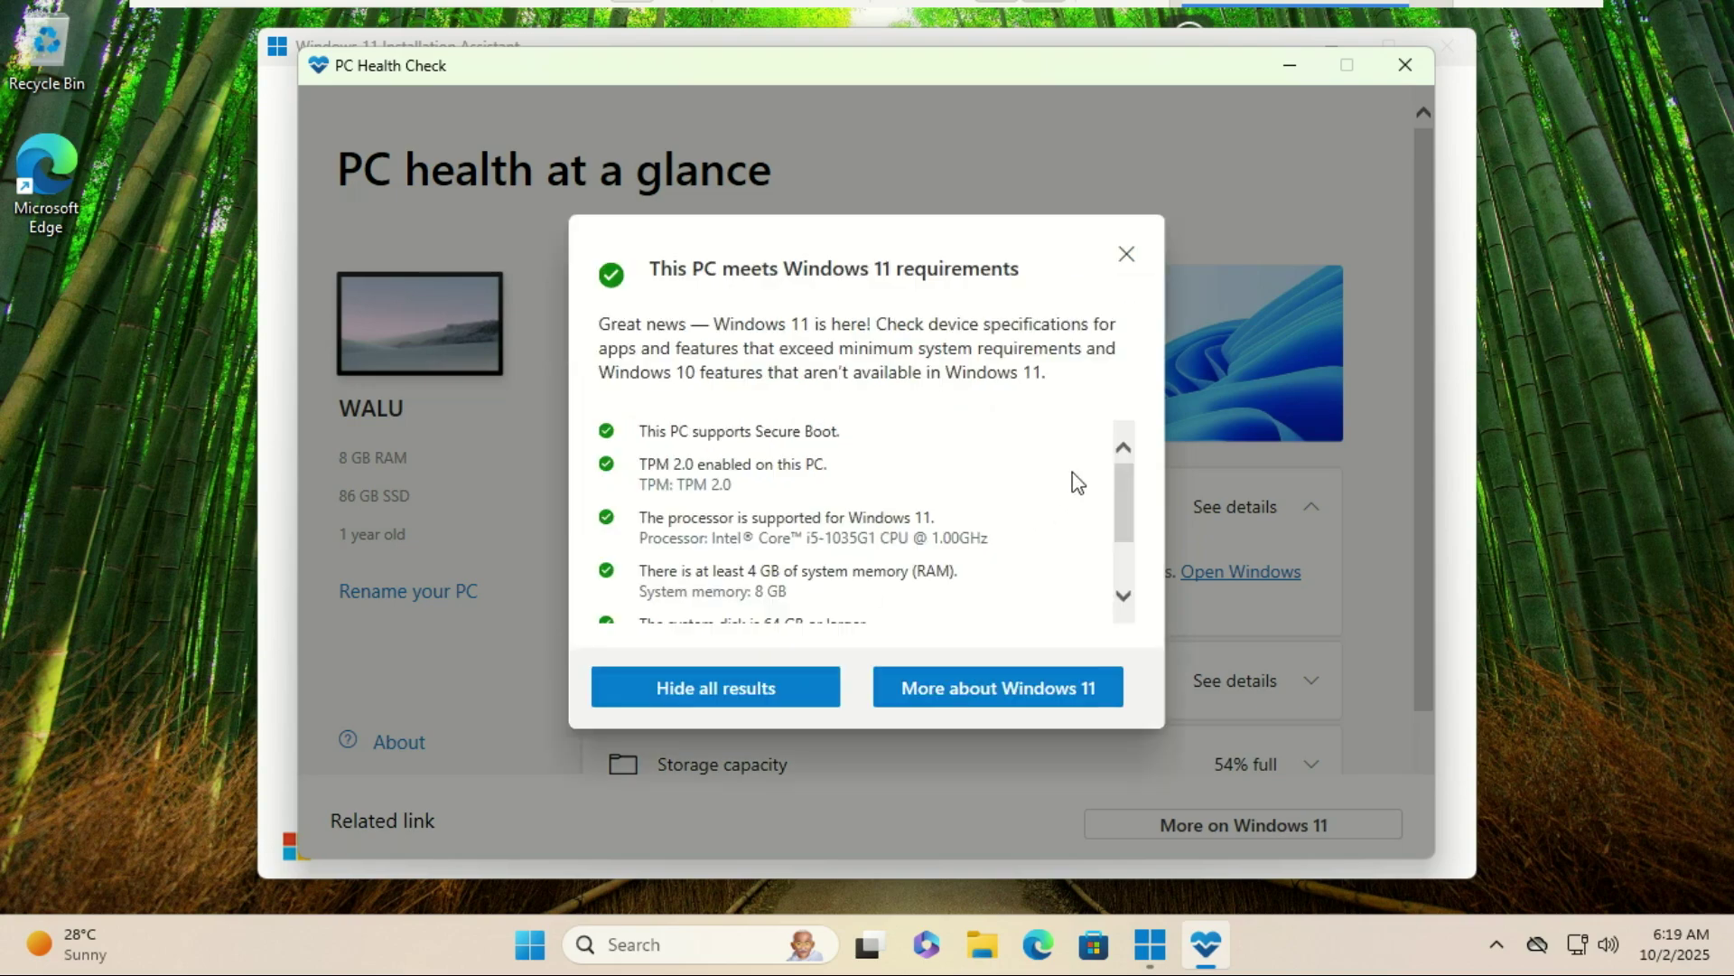
drag(1123, 488, 1119, 448)
drag(1119, 505, 1131, 569)
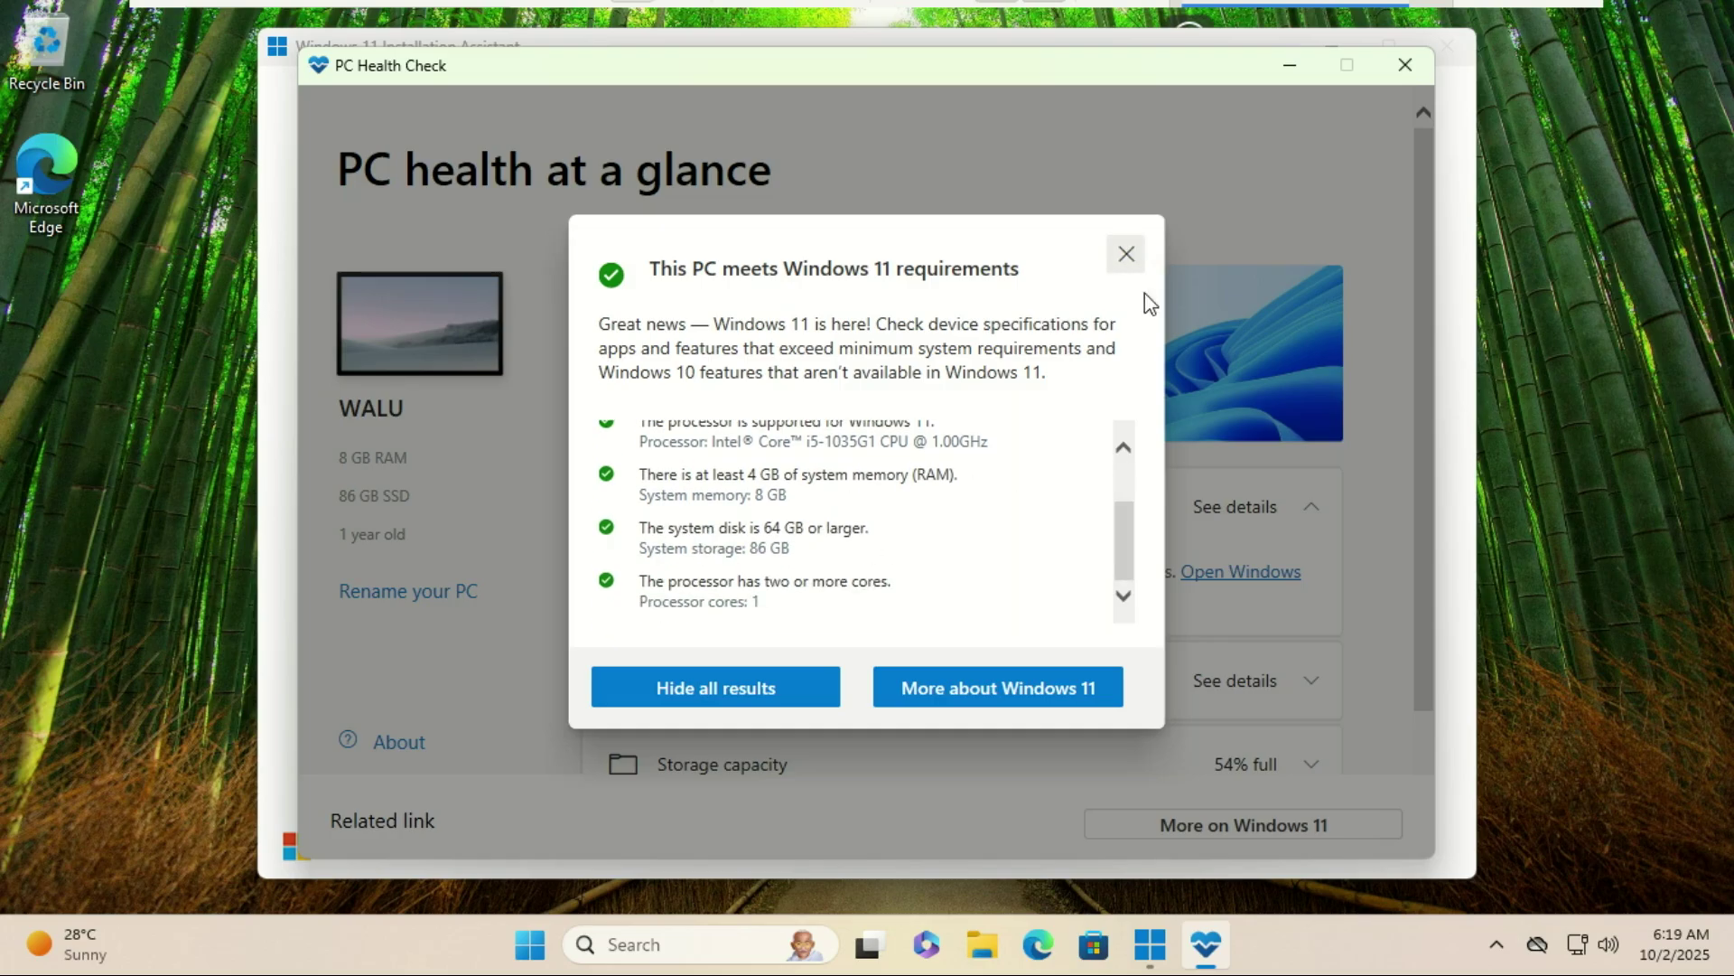
click(1126, 256)
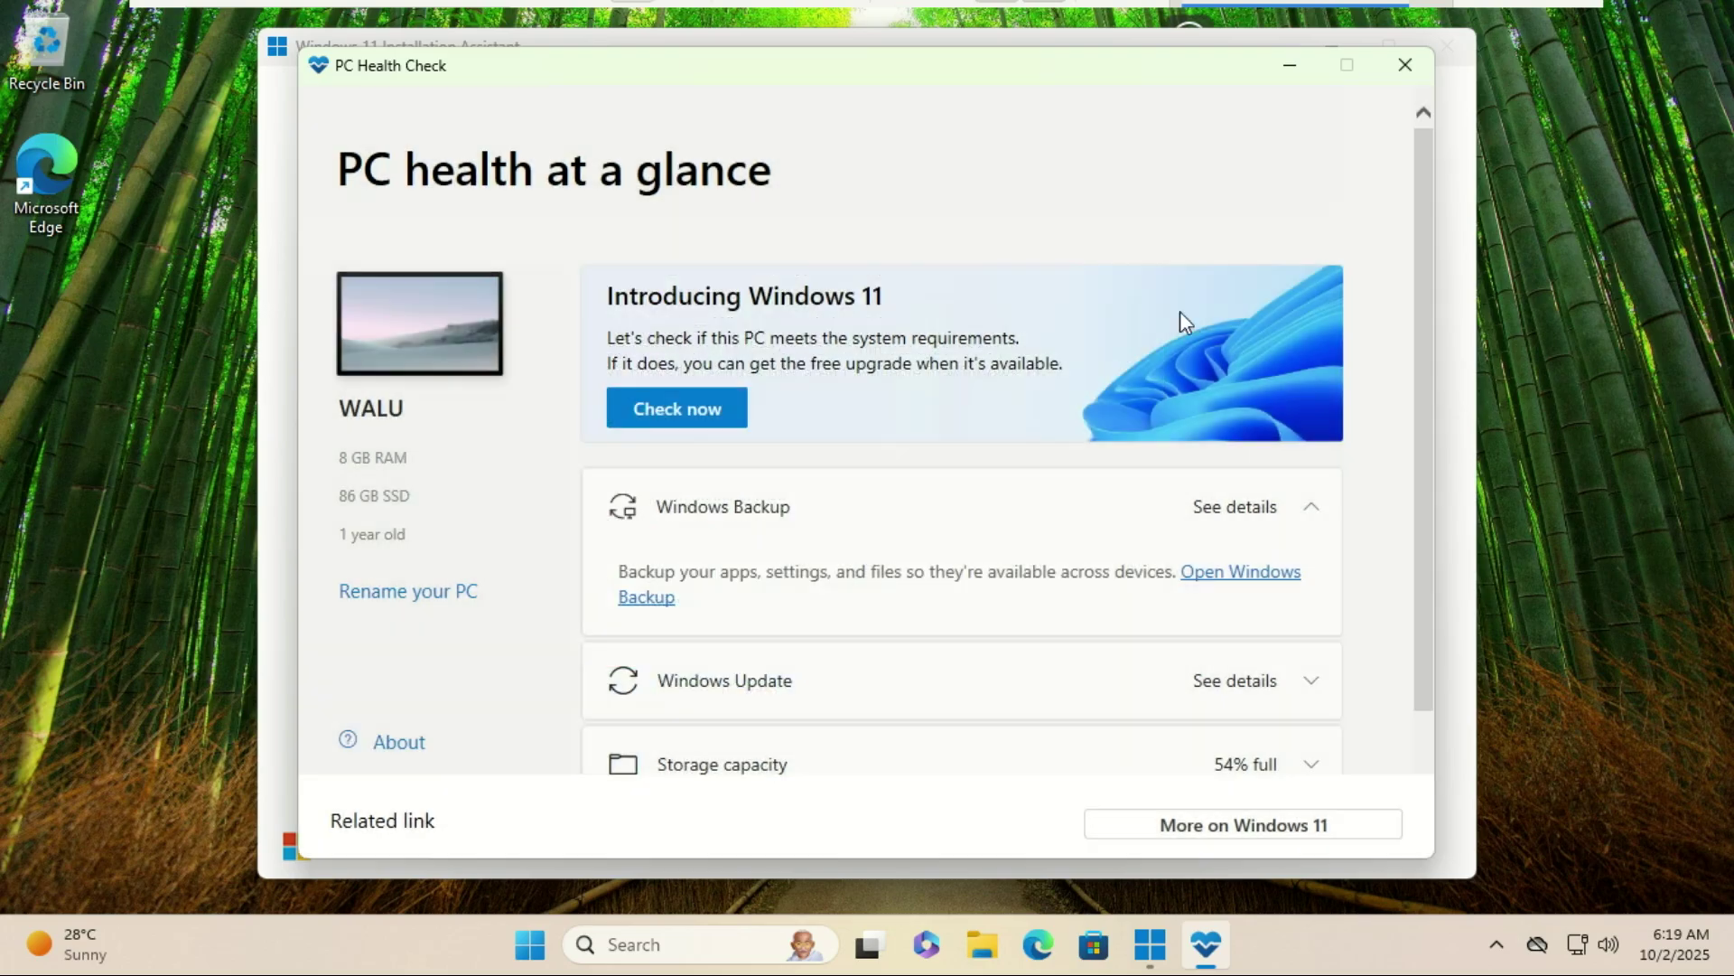
click(1407, 68)
Refresh the Installation Assistant compatibility check, then accept the Windows 11 license terms.
click(933, 747)
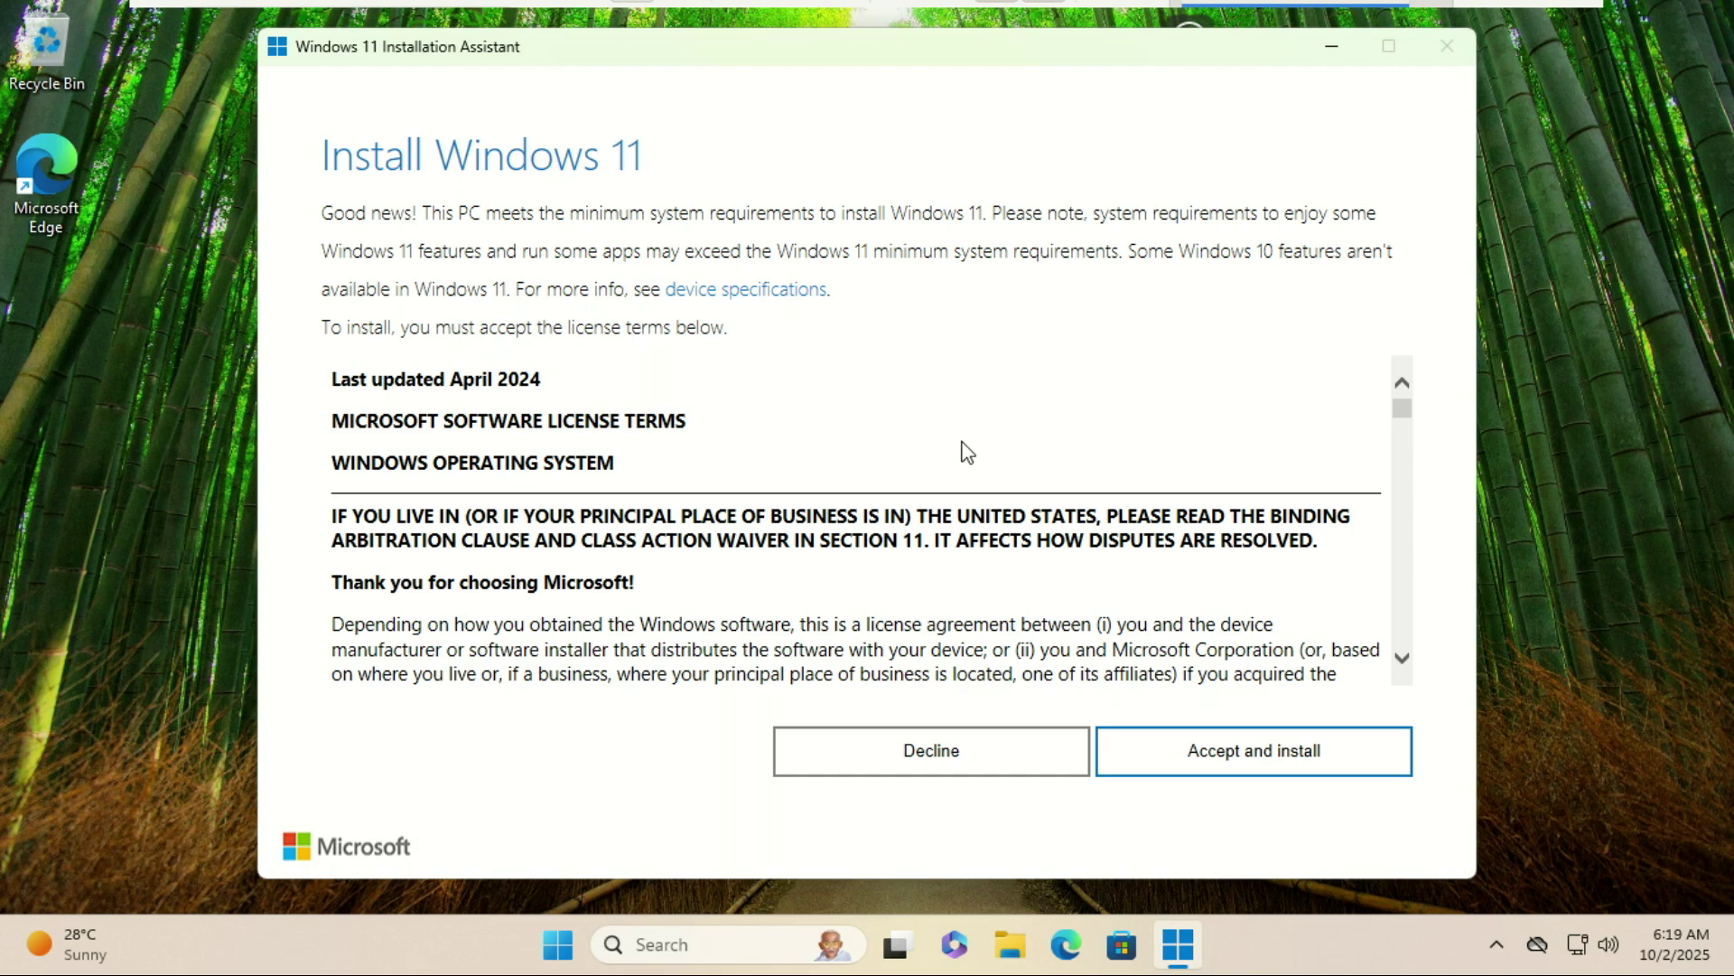
click(1253, 754)
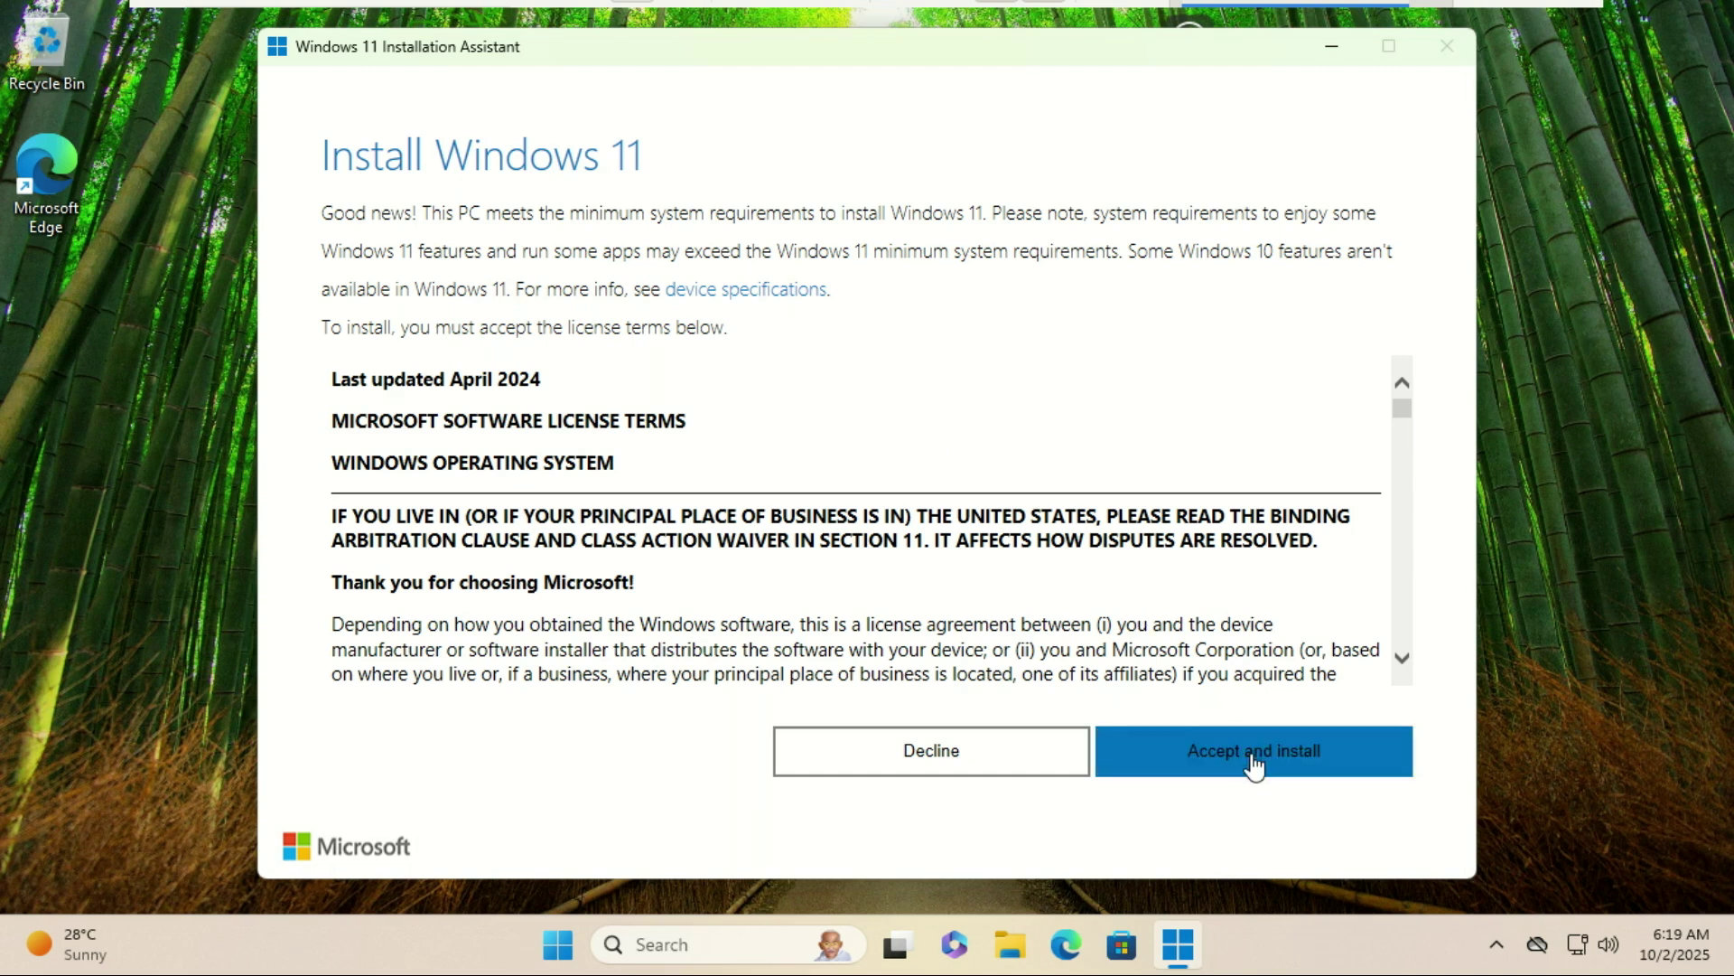